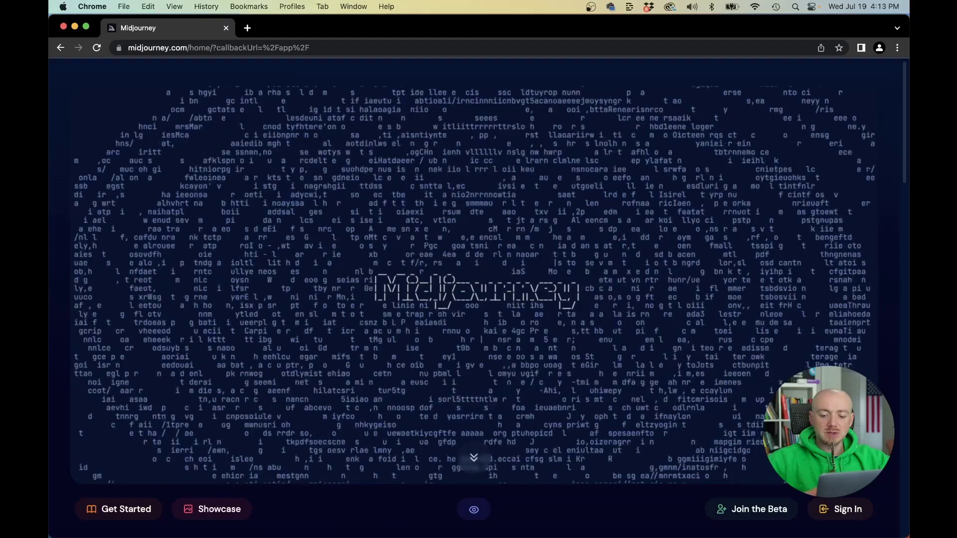
Accept the Midjourney Discord invite and begin creating a server of your own.
left_click(762, 514)
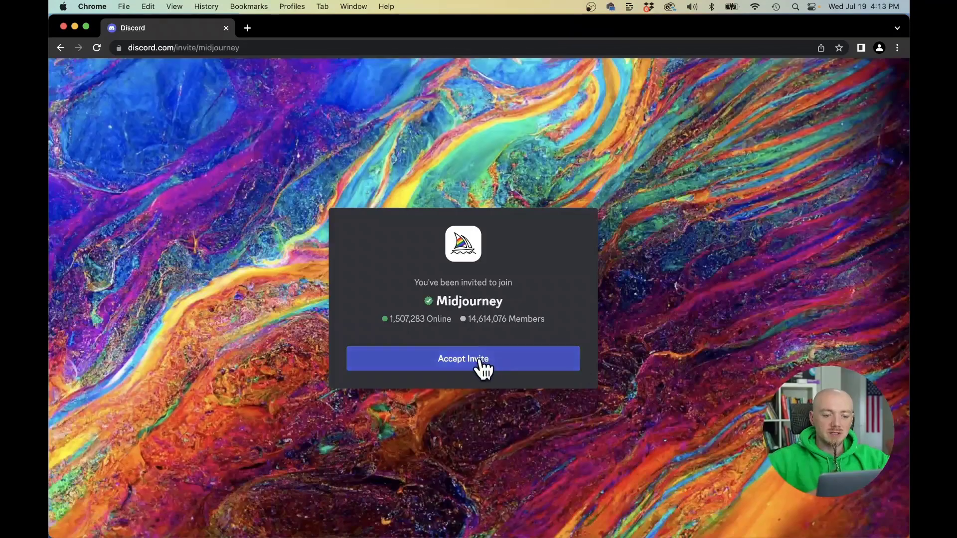
left_click(480, 361)
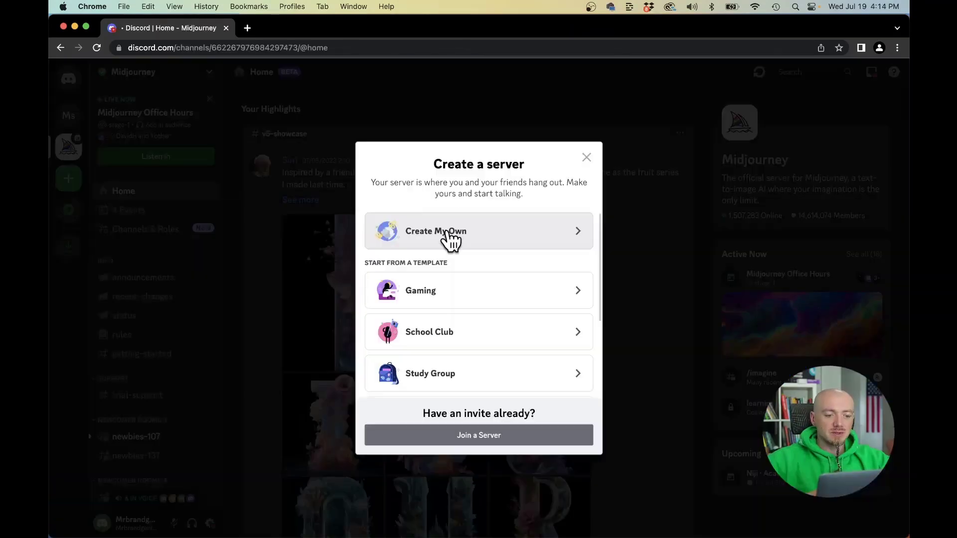
left_click(449, 234)
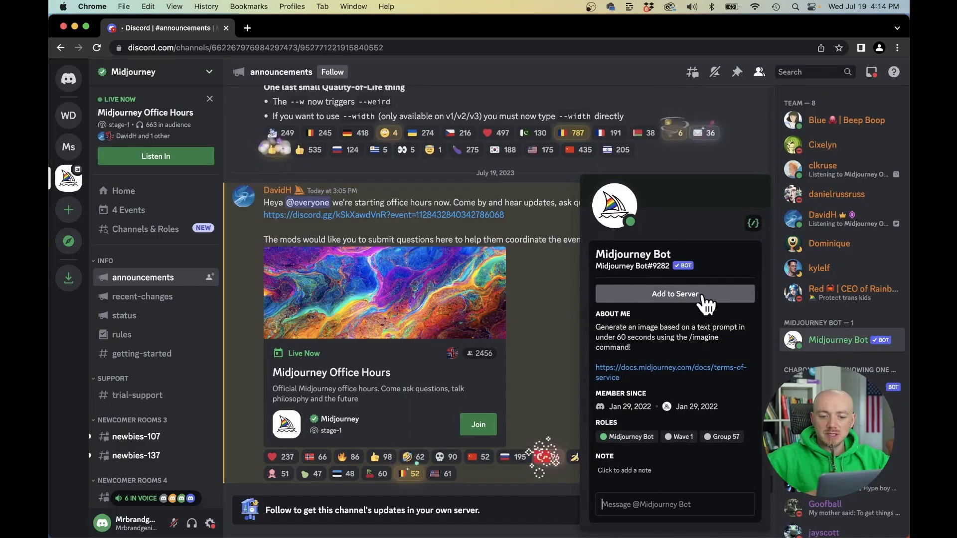
Add Midjourney Bot to the Web Design server.
left_click(678, 293)
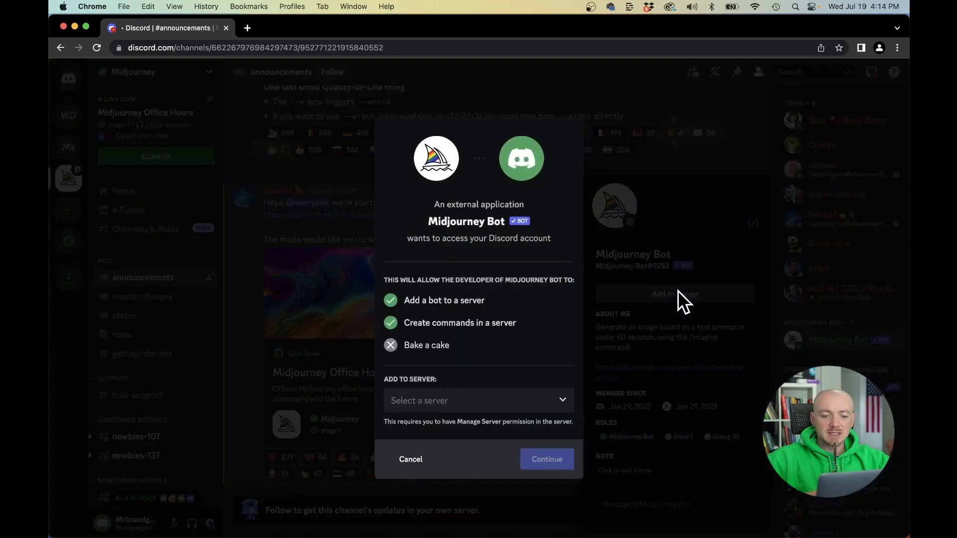
left_click(423, 402)
left_click(424, 454)
left_click(551, 461)
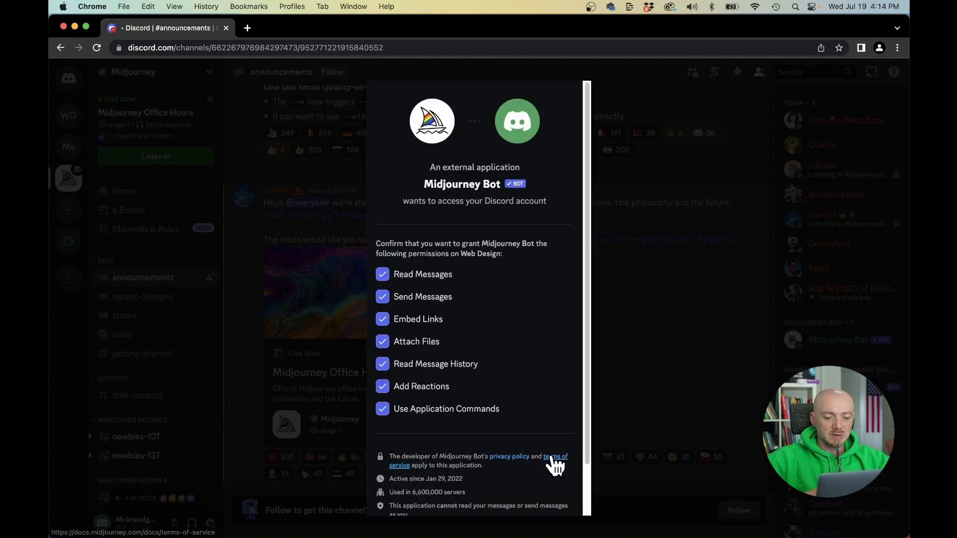
key("Escape")
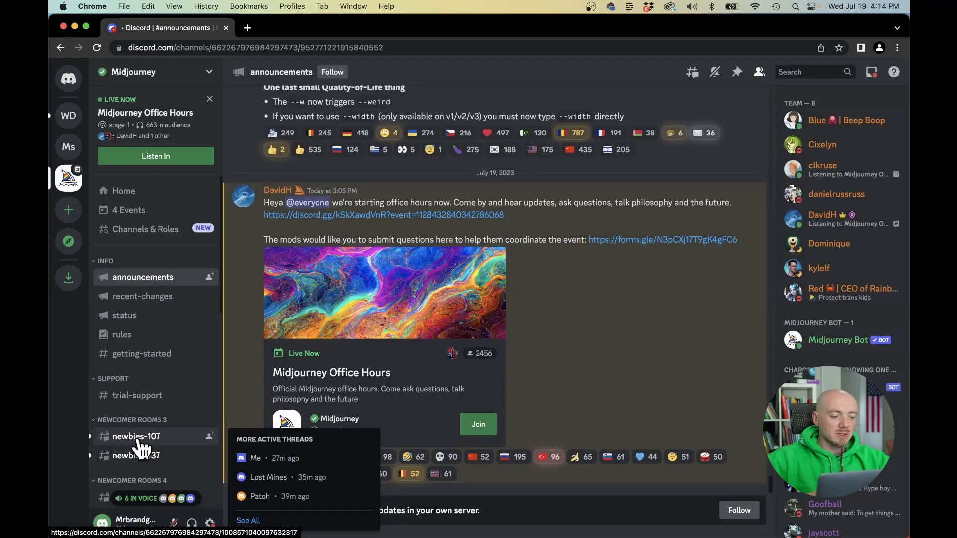
Browse the newbies-107 channel, then switch to your own server's general channel.
left_click(140, 441)
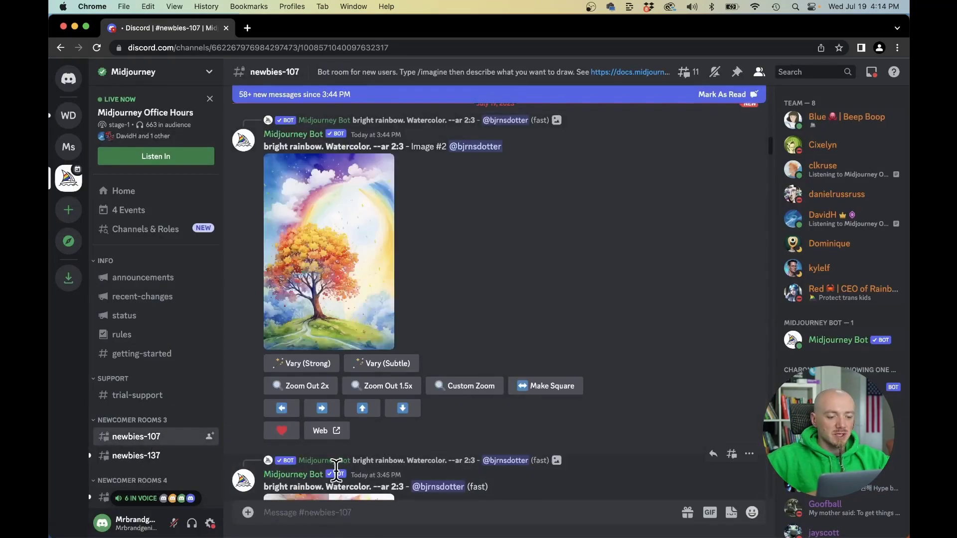
scroll(402, 382, "down", 20)
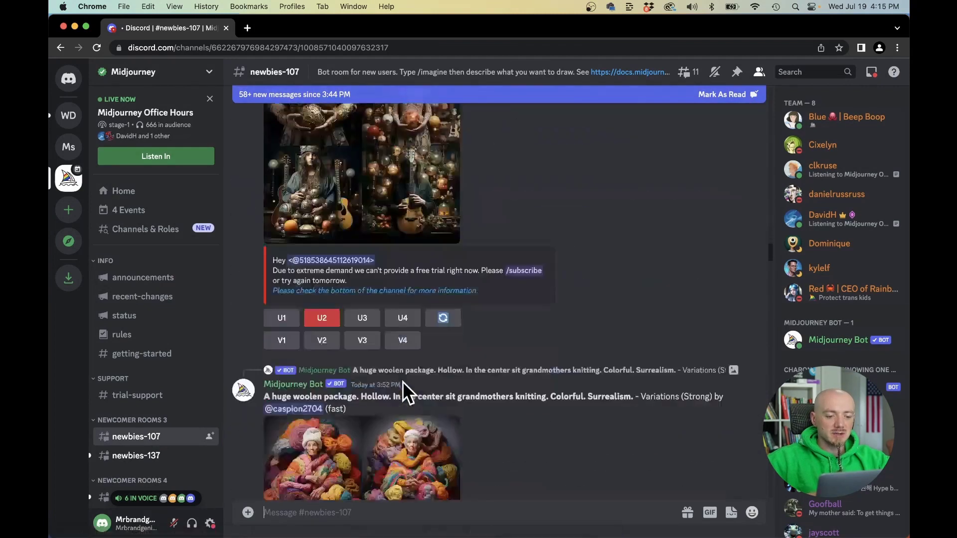
scroll(403, 382, "down", 10)
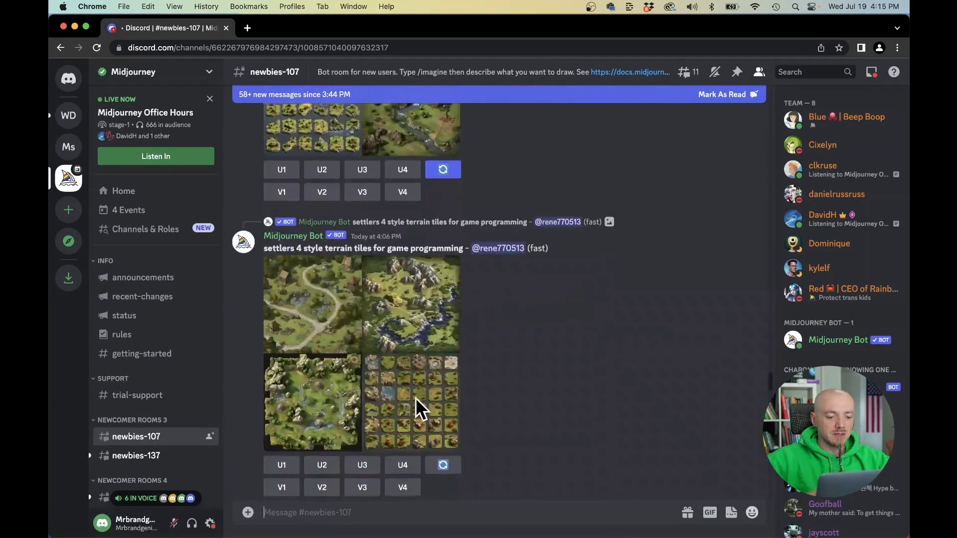
left_click(69, 146)
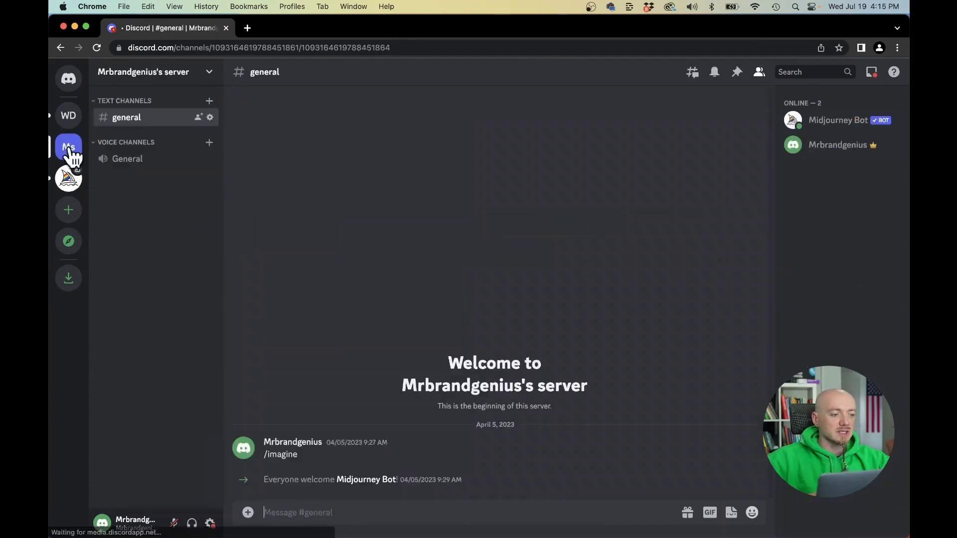
left_click(372, 520)
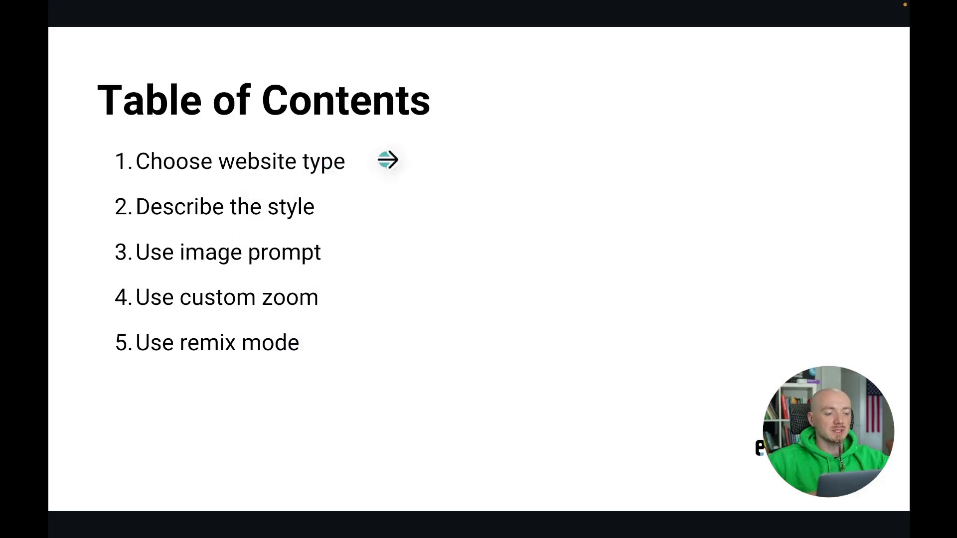
Advance to the 'Choose website type' slide with the motorcycle-store example prompt.
left_click(388, 160)
left_click(513, 239)
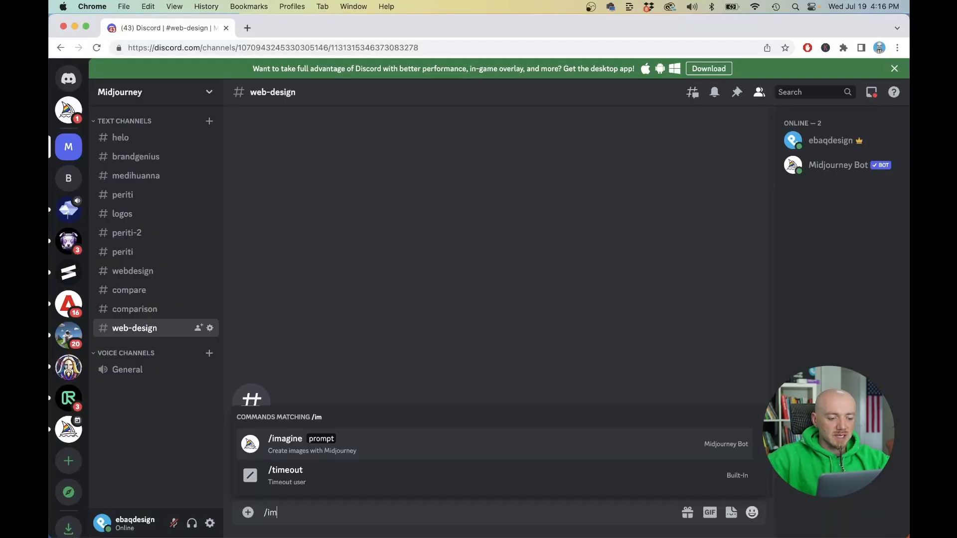
key("Return")
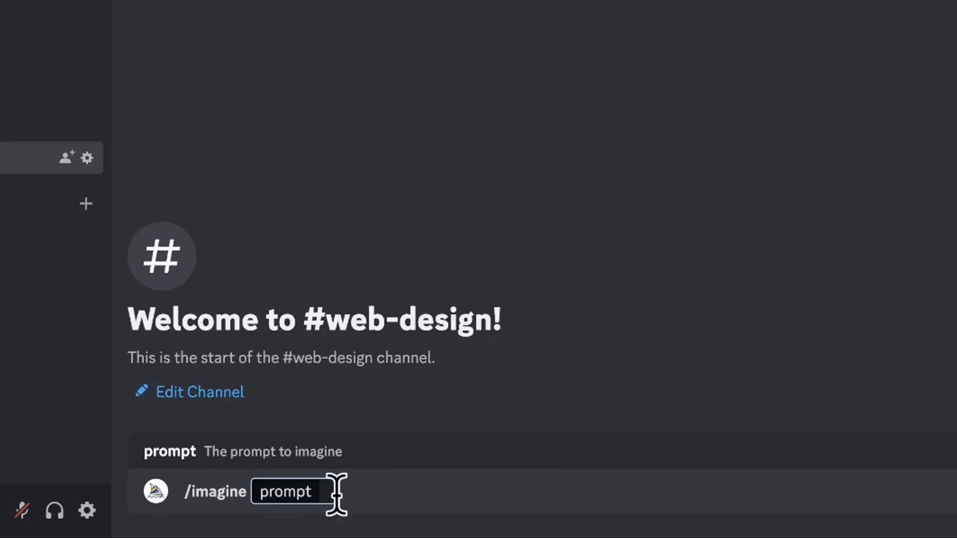
Submit the prompt 'an ecommerce website for a motorcycle store --ar 9:16'.
type("an ecommerce website for a mo")
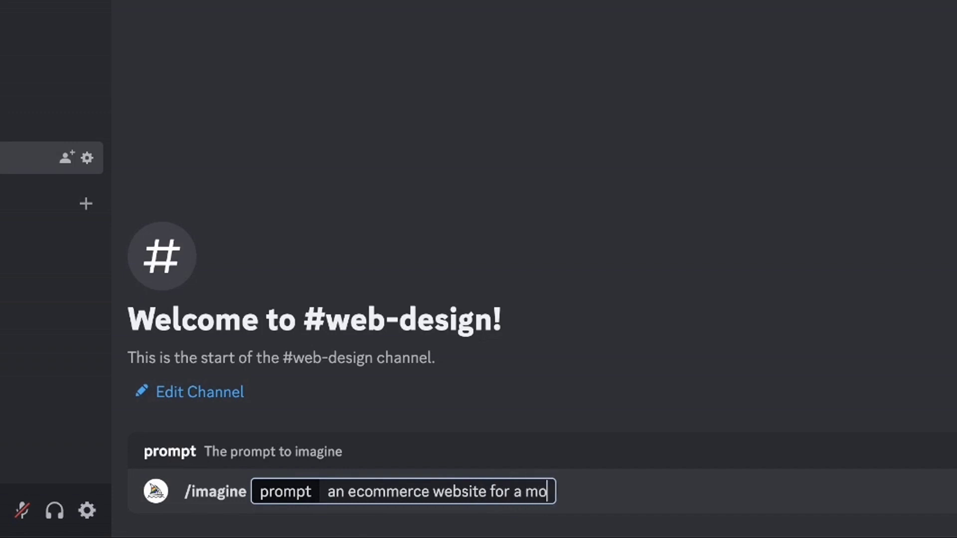
type("torcycle store --ar")
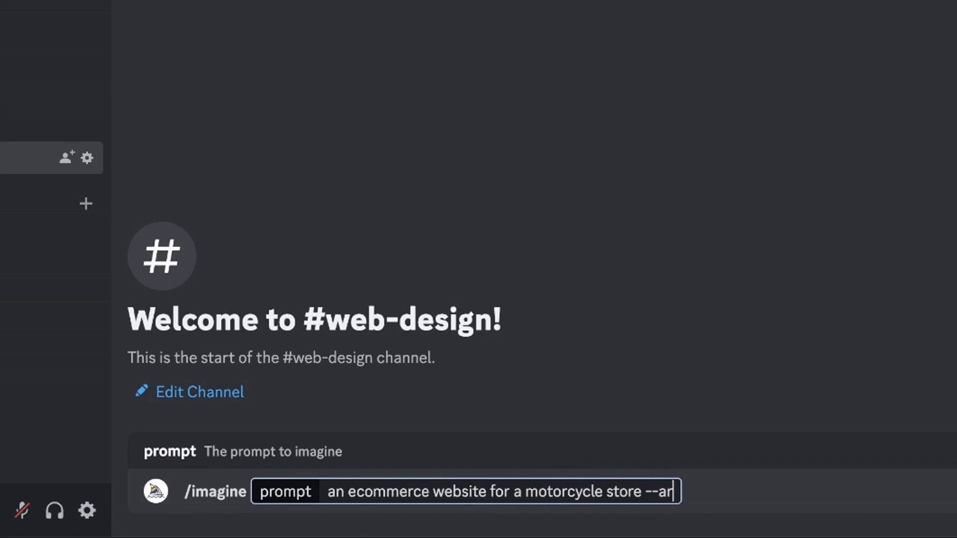
type(" 9:16")
key("Return")
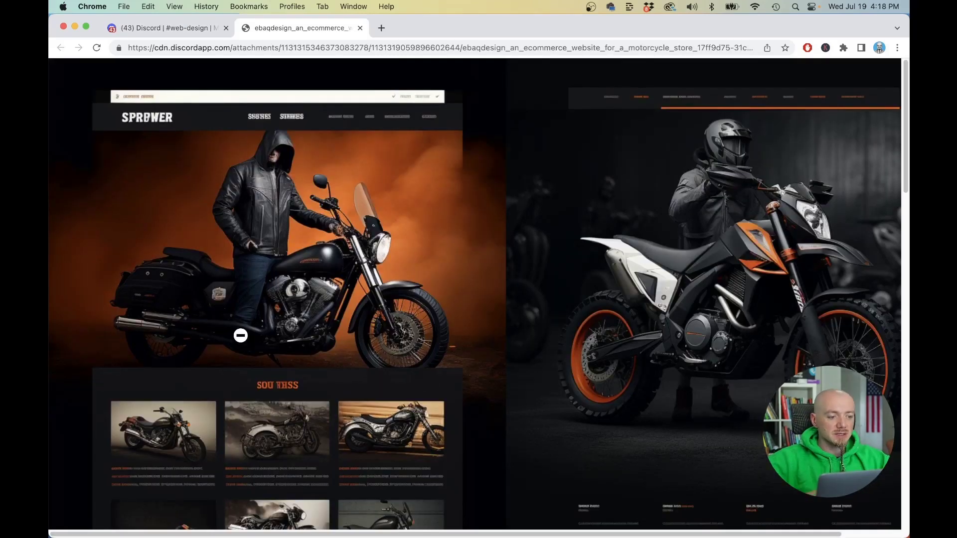
View the motorcycle-store mockup grid fitted to the window, then close its tab.
left_click(447, 307)
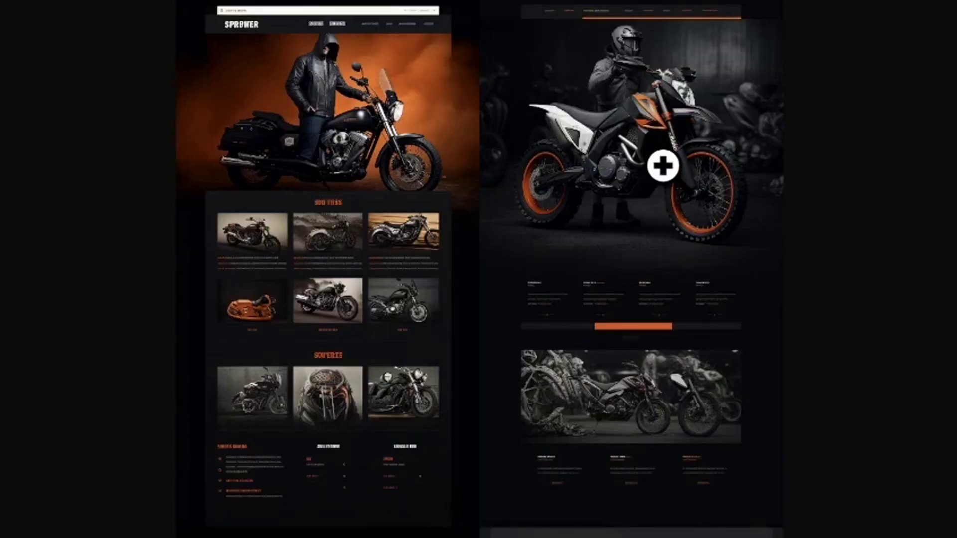
key("ctrl+Tab")
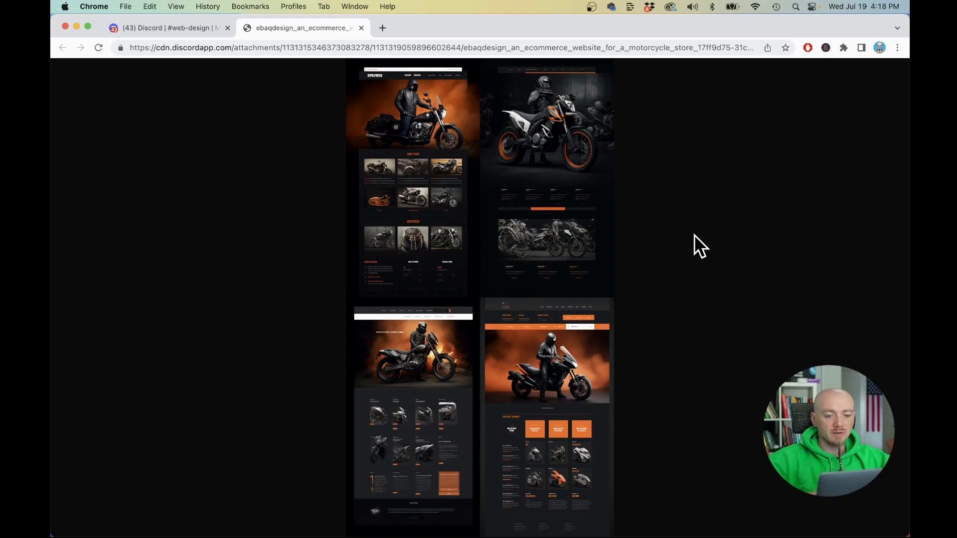
left_click(362, 27)
Send /imagine 'a portfolio website for a graphic designer, minimalist, clean --ar 9:16'.
left_click(380, 515)
type("/img")
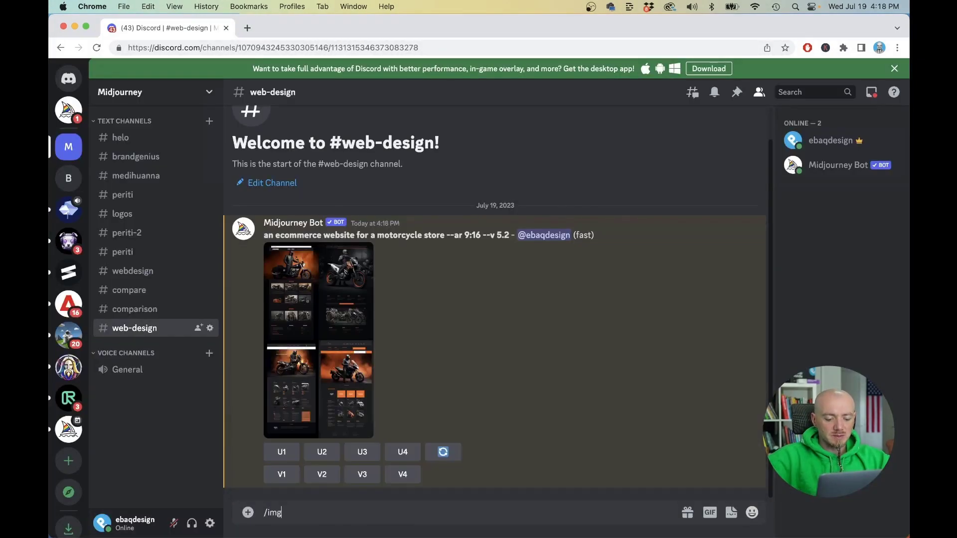
key("Return")
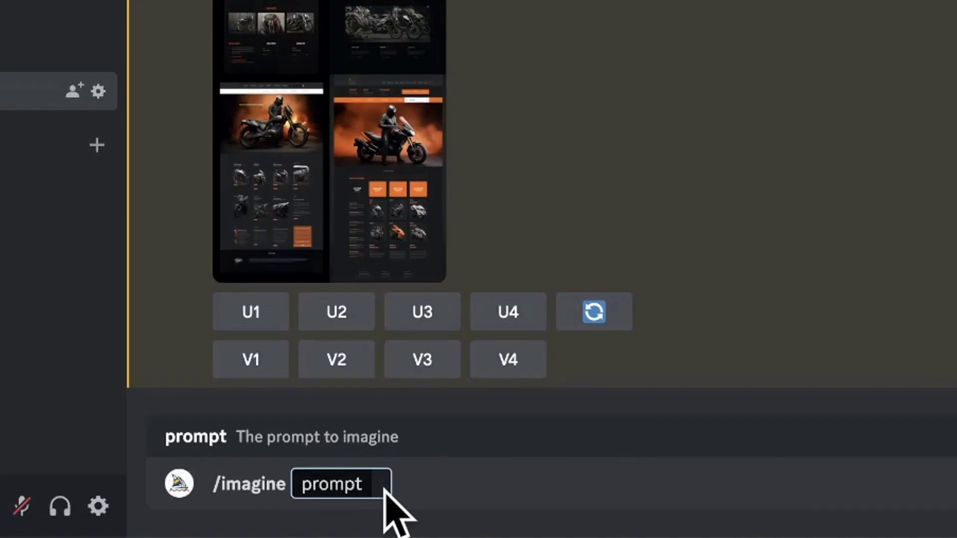
type("a portfolio")
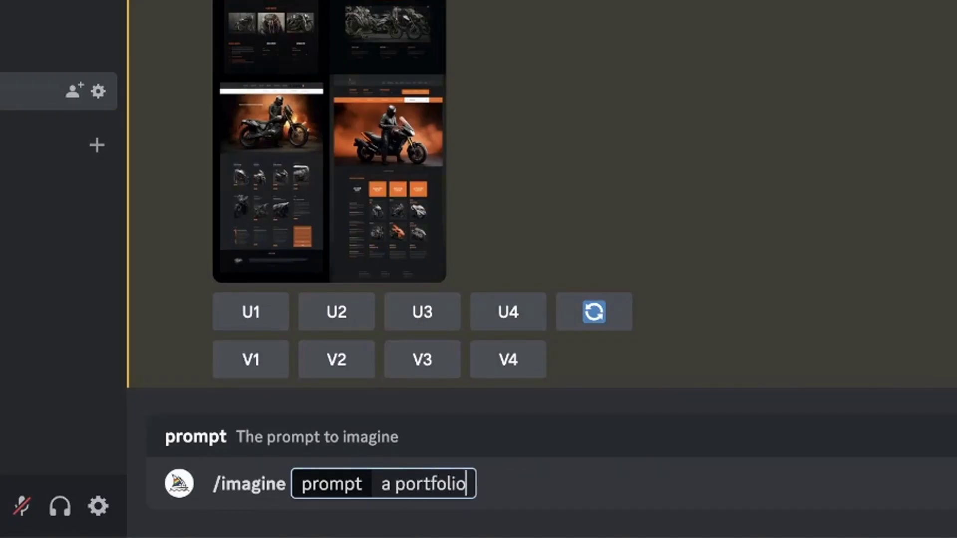
type(" website for a graphic design")
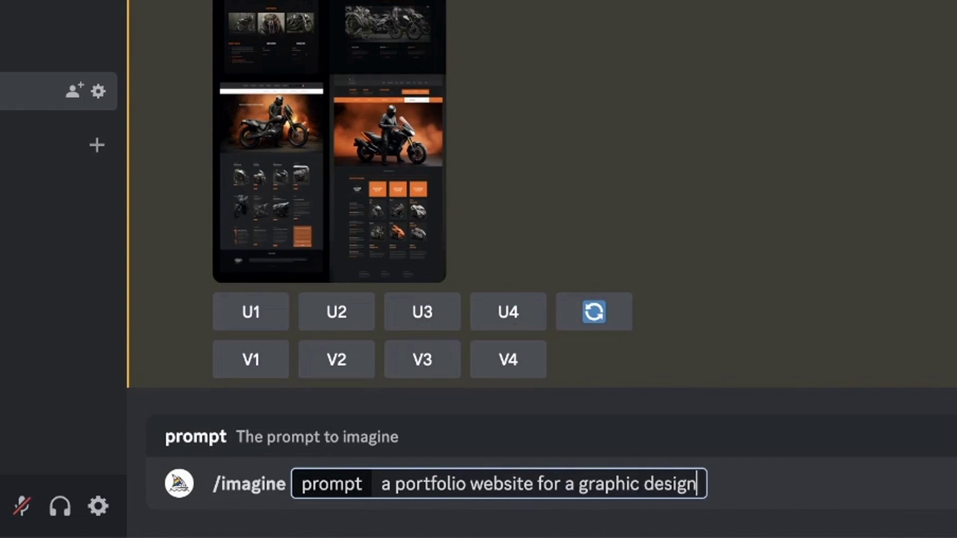
type("er, m")
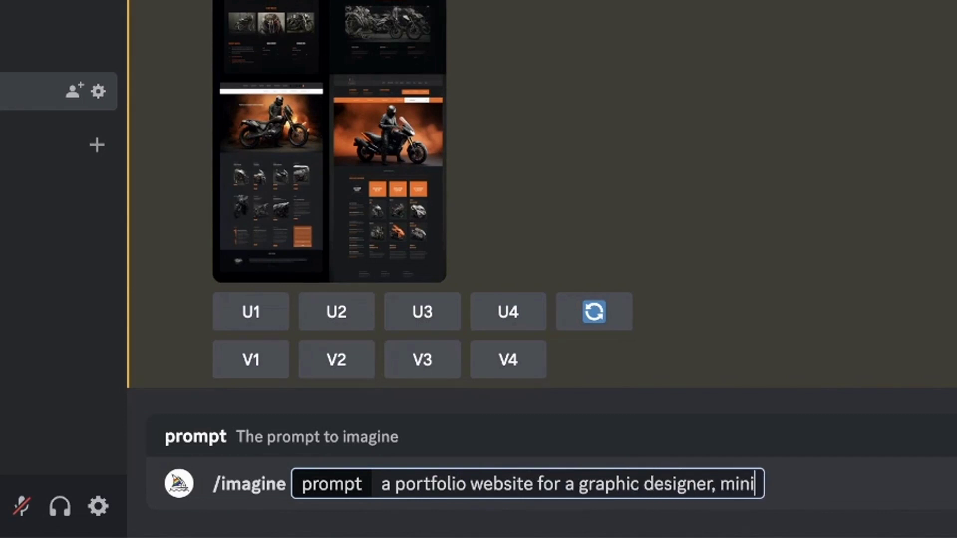
type("inimalist, clean --ar 9:1")
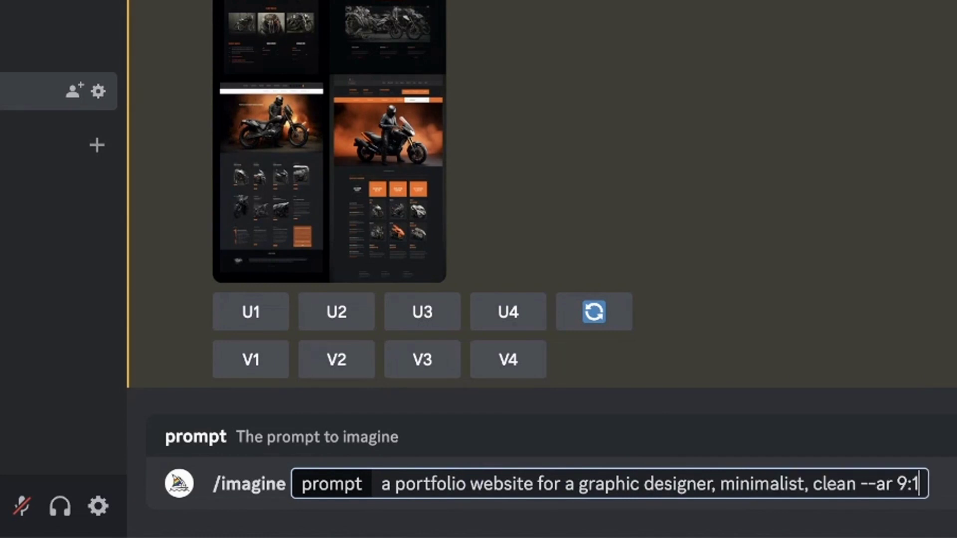
type("6")
key("Return")
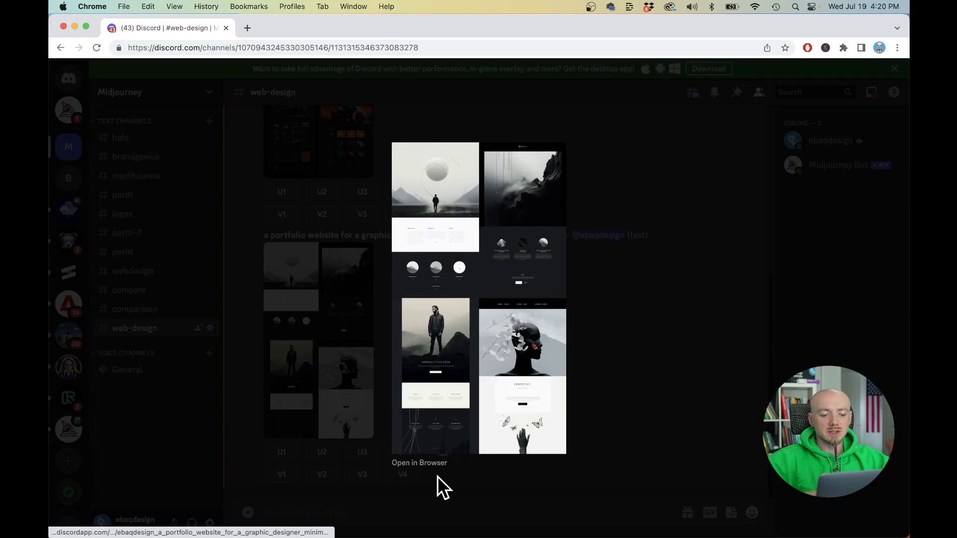
Open the portfolio mockup grid in the browser at full size and scroll through it.
left_click(432, 461)
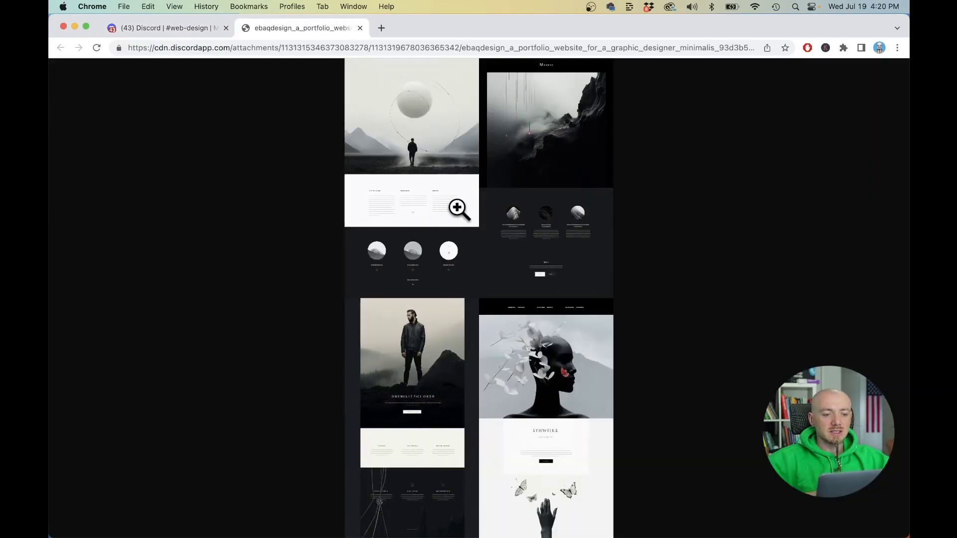
left_click(459, 209)
scroll(466, 217, "up", 5)
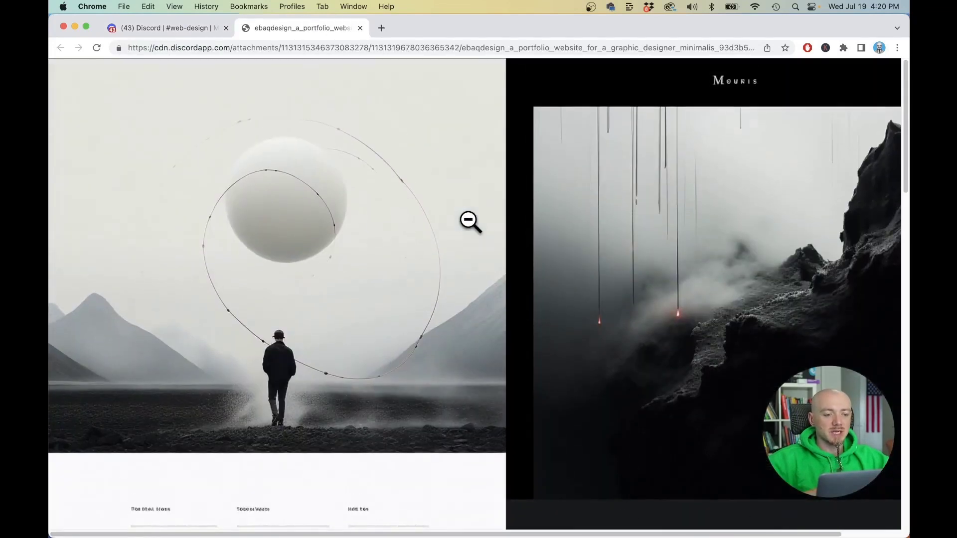
scroll(470, 222, "down", 15)
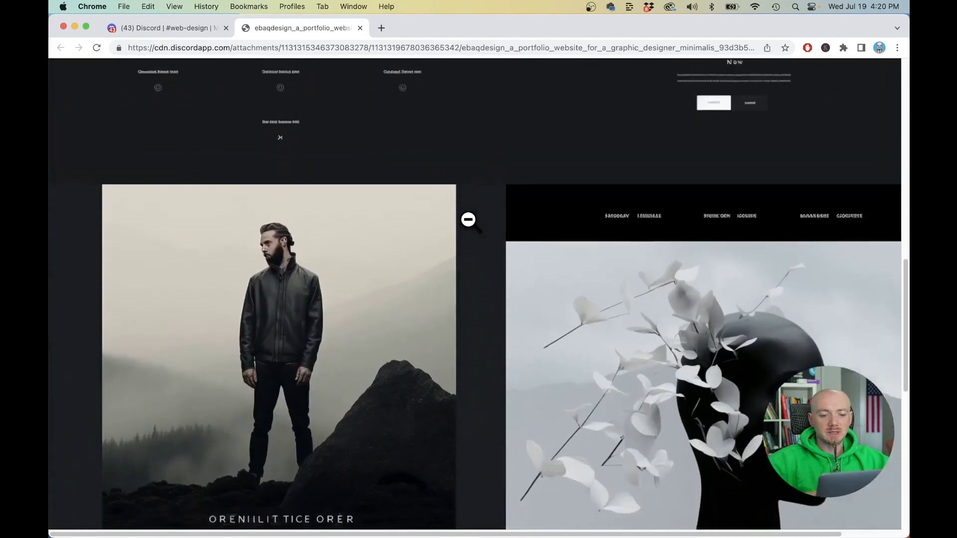
scroll(468, 220, "down", 10)
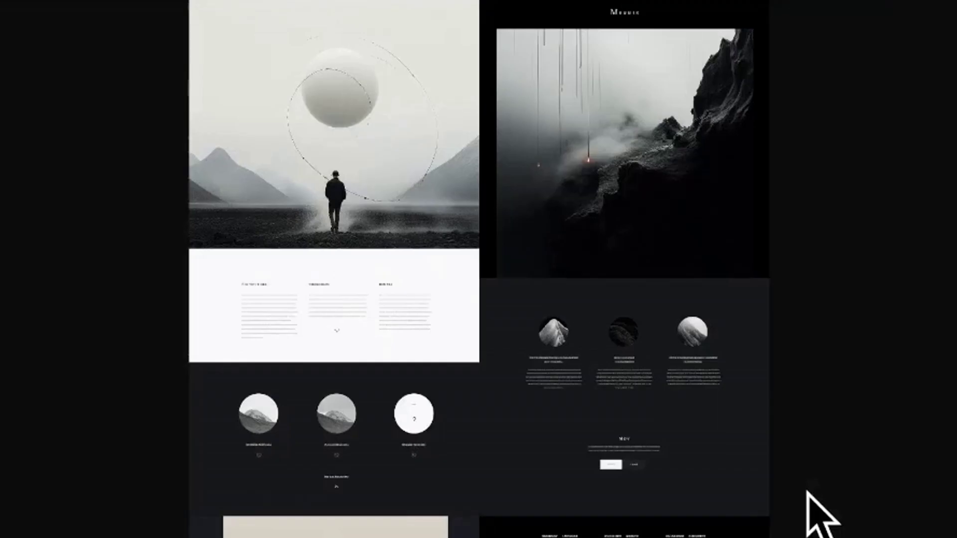
scroll(658, 349, "down", 10)
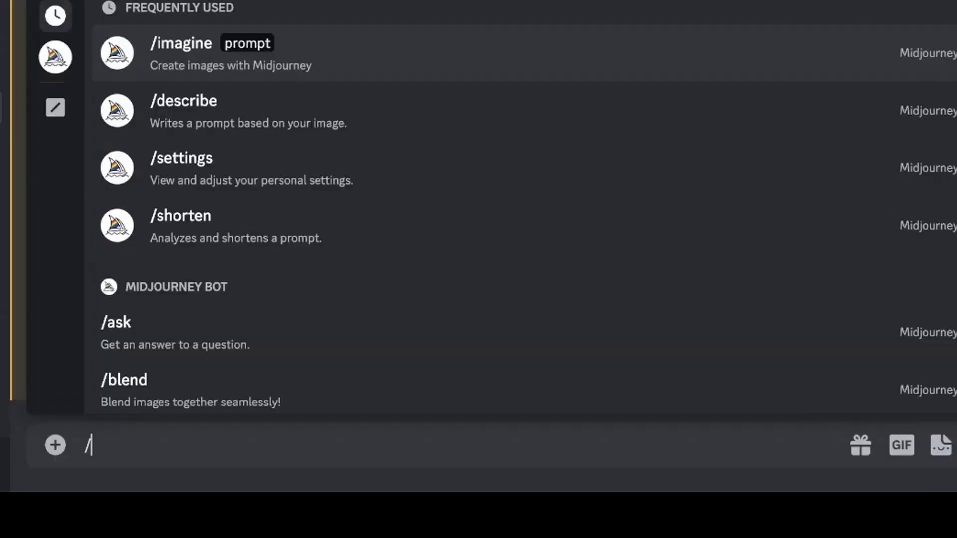
Send /imagine 'a blog website for a tech magazine, modern, vibrant'.
type("ima")
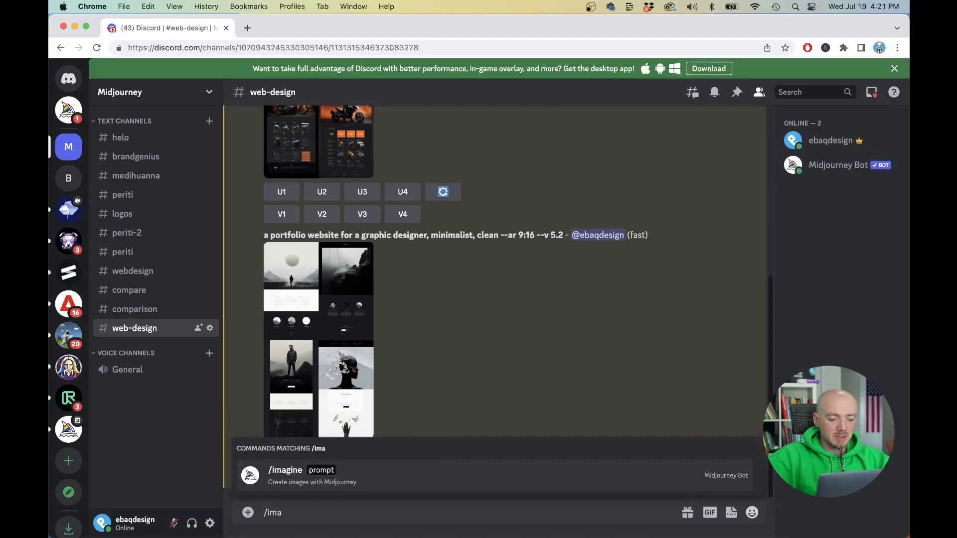
key("Tab")
type("a blog")
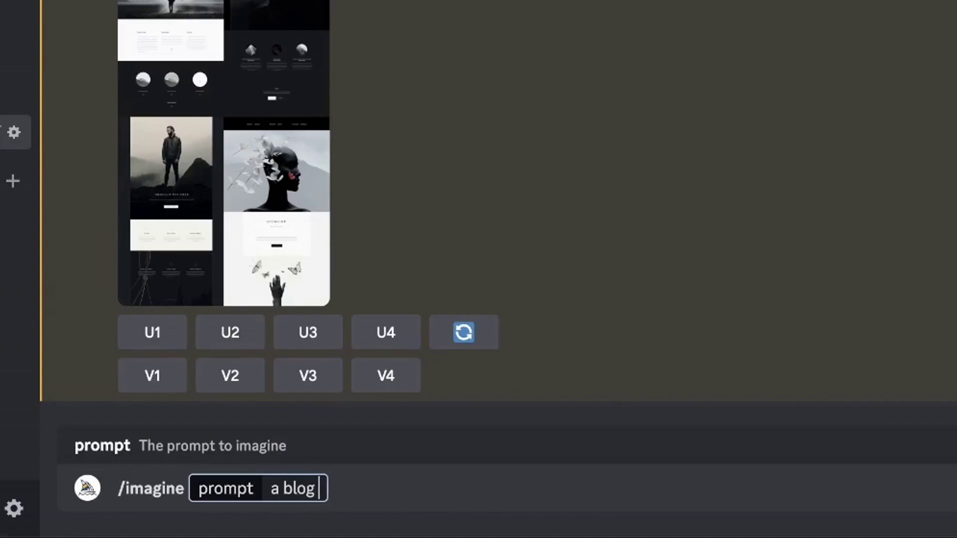
type(" website for a ")
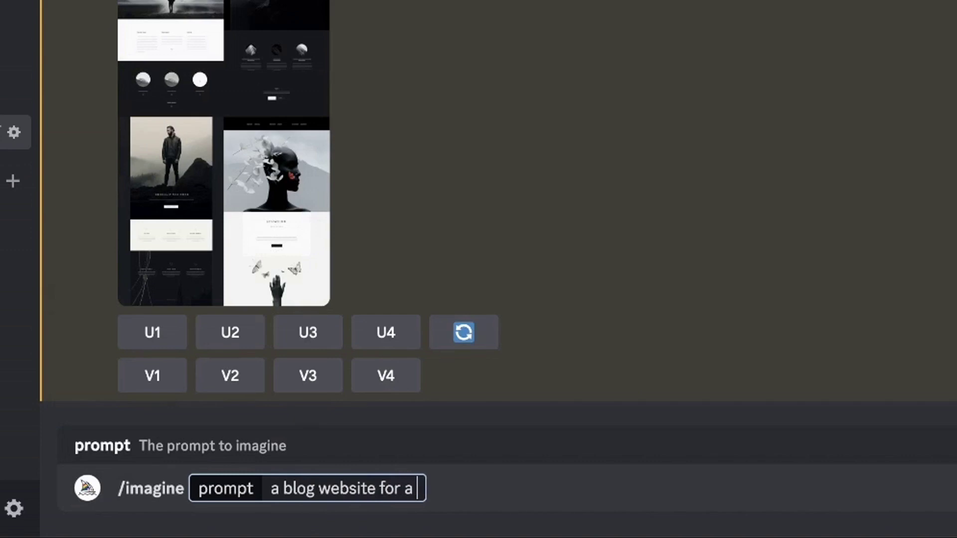
type("tech magazine,")
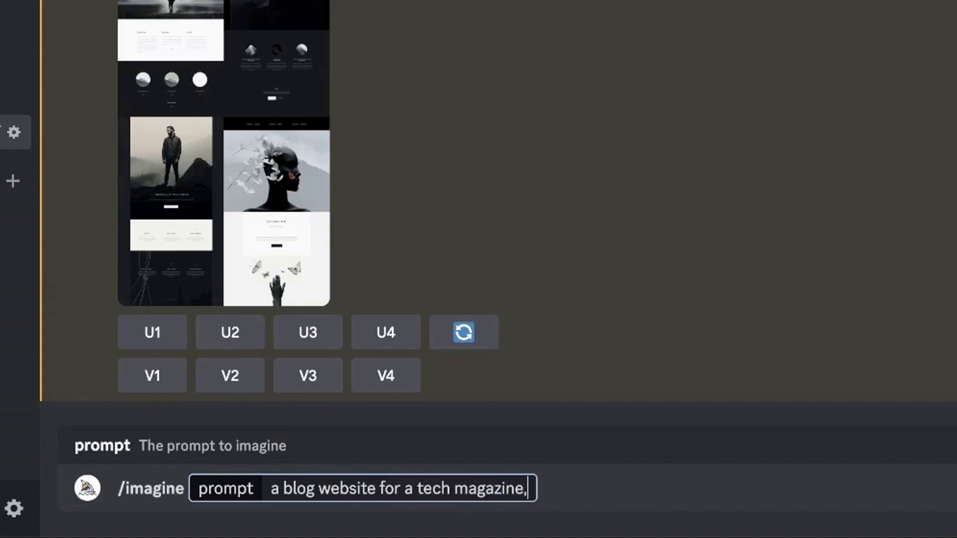
type(" modern, vibrant --ar 9:16")
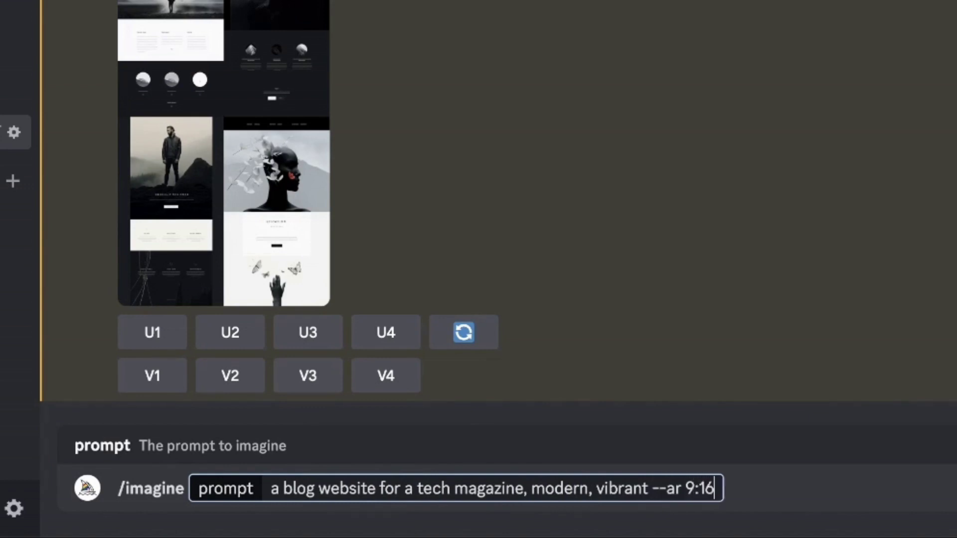
key("Return")
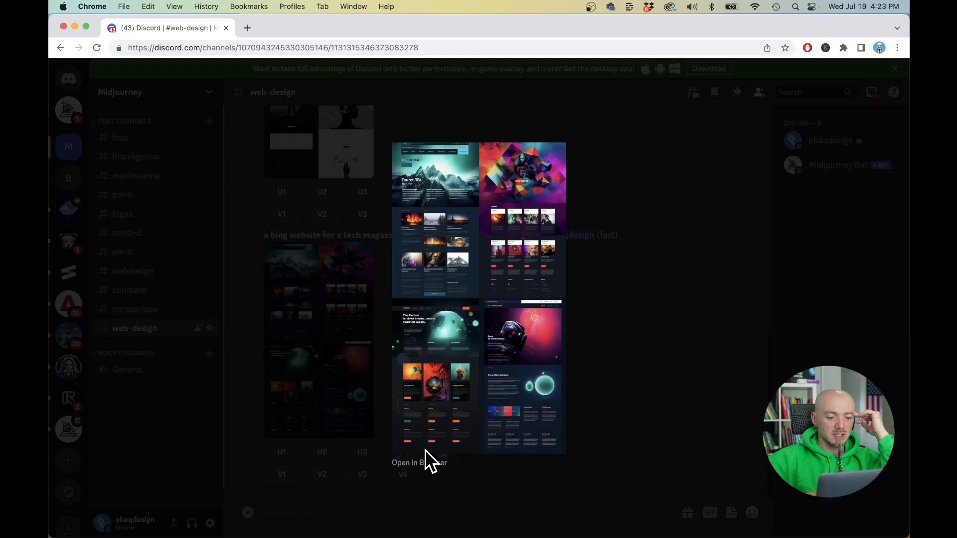
Inspect the tech-magazine grid full-size in a browser tab, then close the tab and preview.
left_click(424, 458)
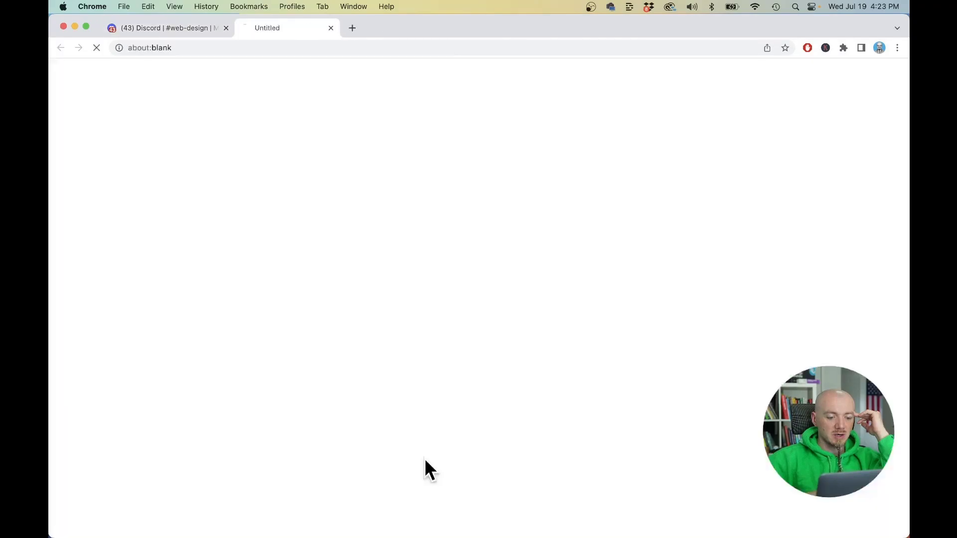
left_click(471, 234)
scroll(349, 174, "up", 7)
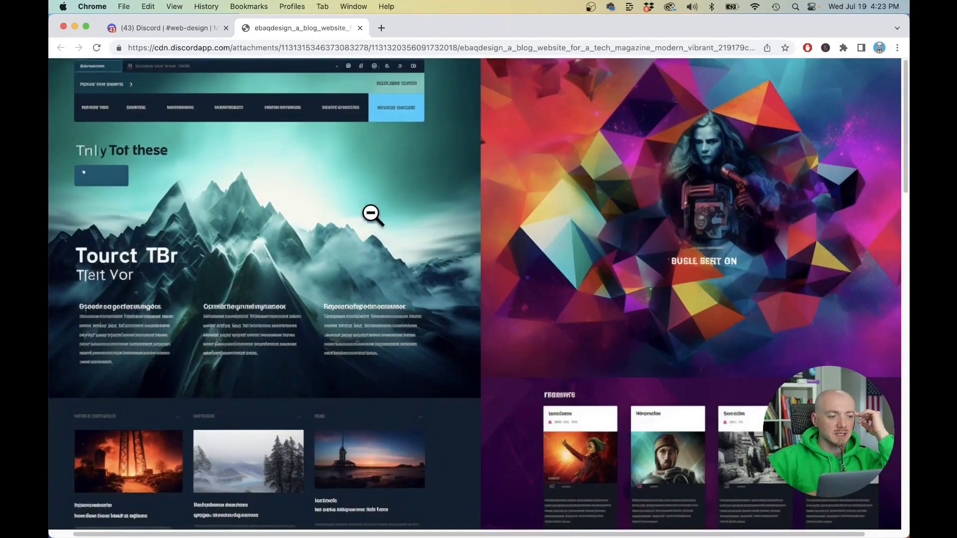
scroll(434, 314, "down", 15)
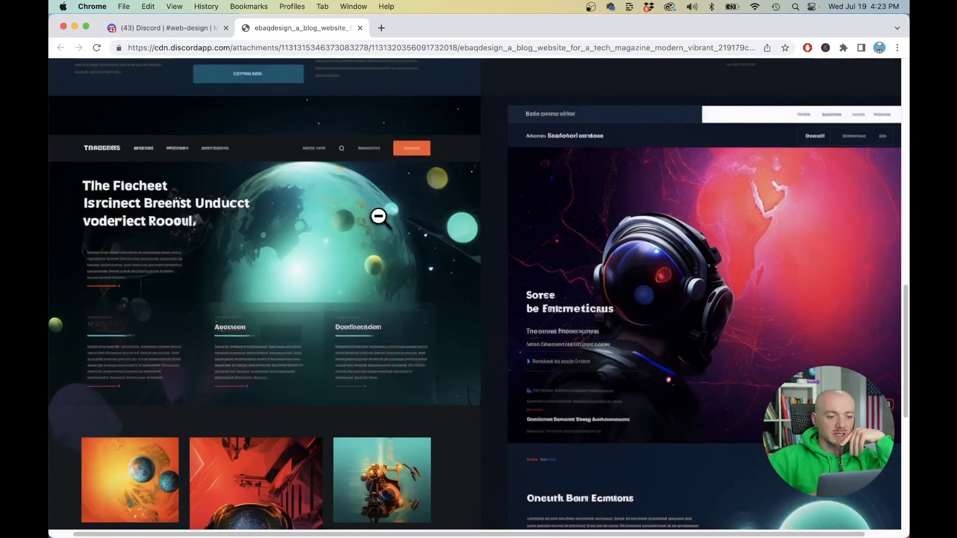
scroll(740, 196, "up", 15)
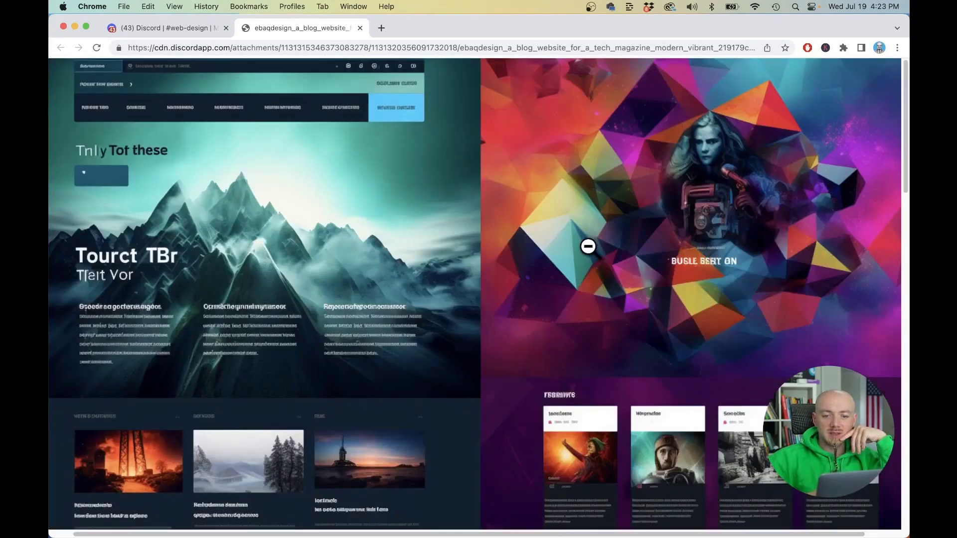
left_click(588, 246)
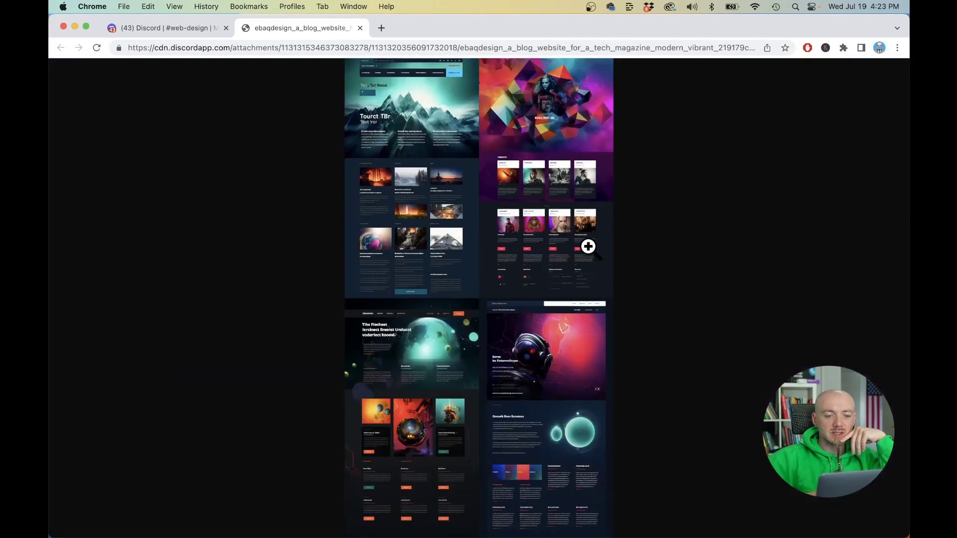
left_click(360, 28)
left_click(642, 302)
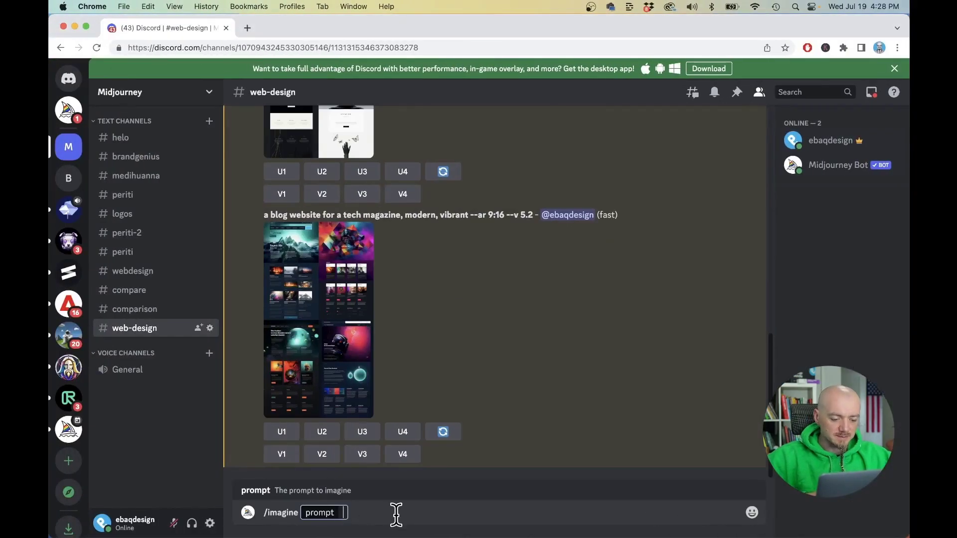
Submit 'web design for an artist, ux ui, 3d objects, gradients' and open the result in the browser.
type("web design for an arti")
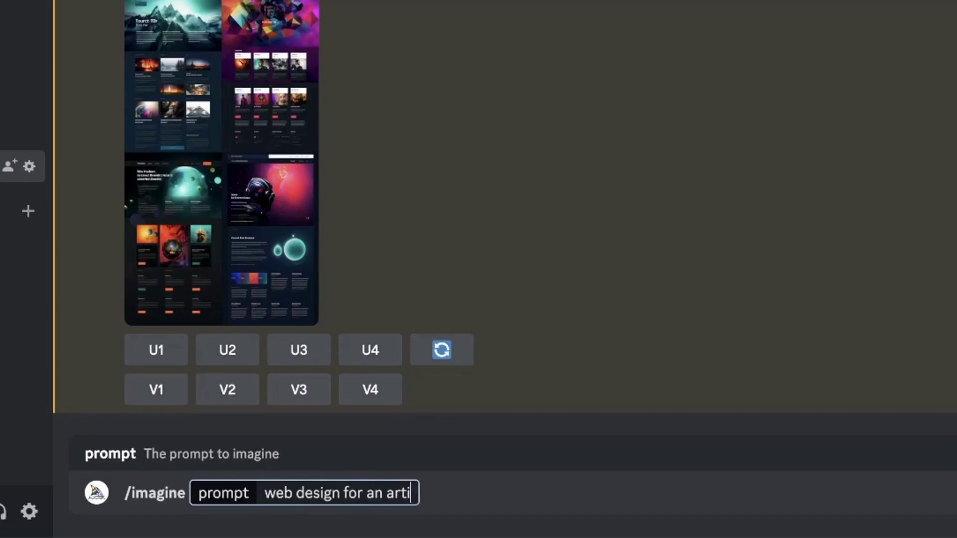
type("st, ux ui, ")
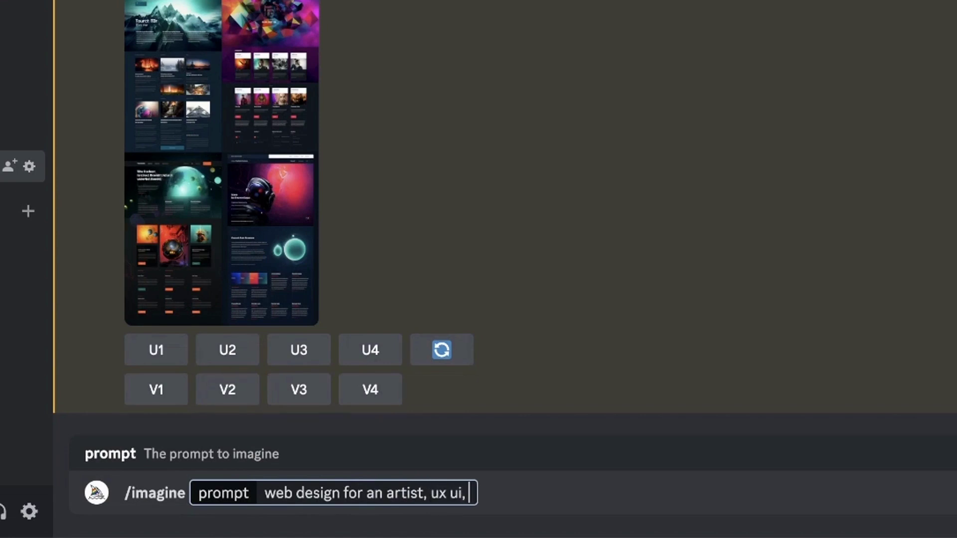
type("3d objects, gradients --ar 9:1")
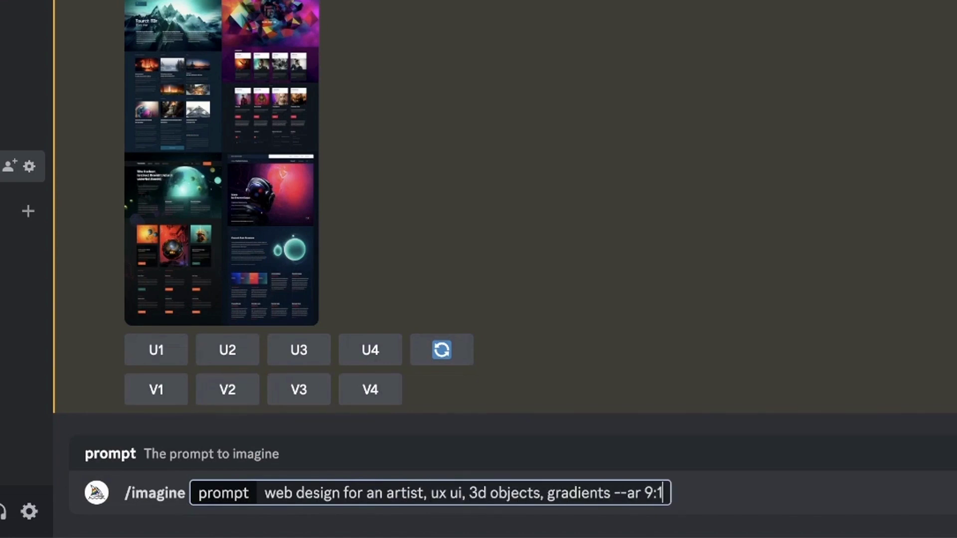
key("Return")
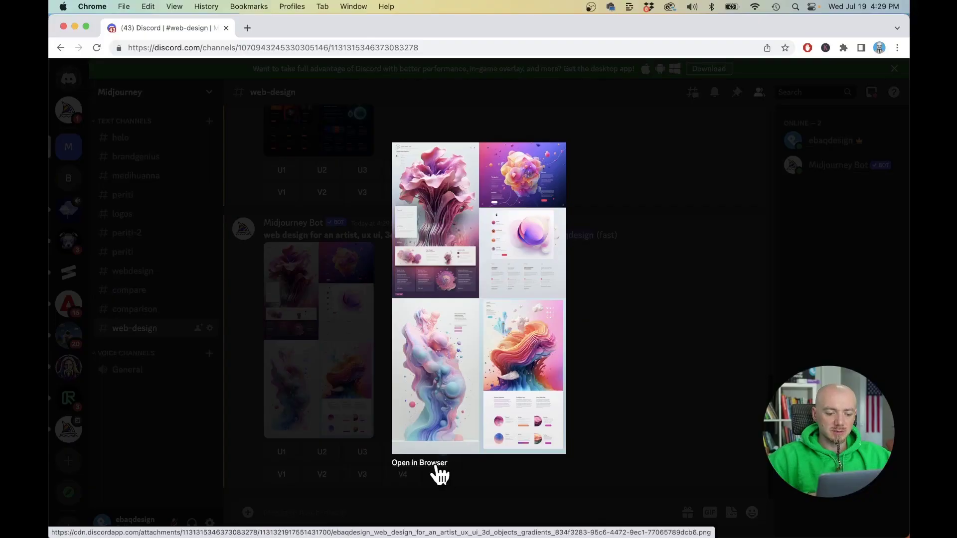
left_click(435, 466)
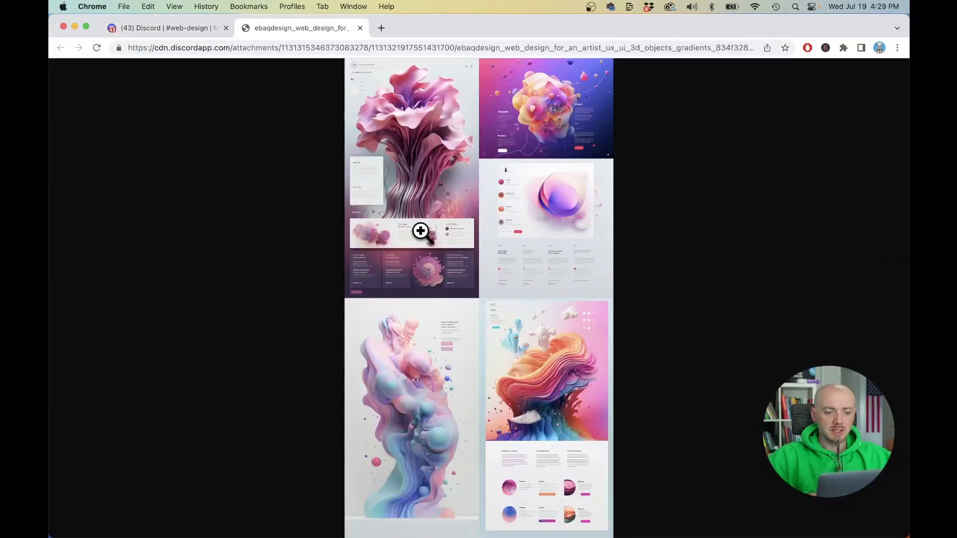
Zoom the artist grid to full size, scroll through its panels, and close the tab.
left_click(455, 228)
scroll(461, 203, "up", 10)
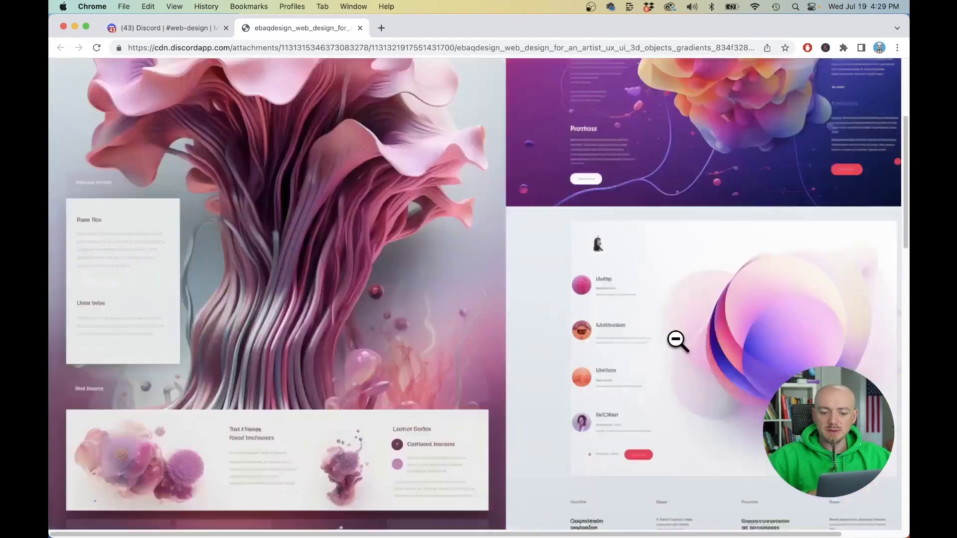
scroll(678, 342, "down", 4)
scroll(395, 402, "down", 6)
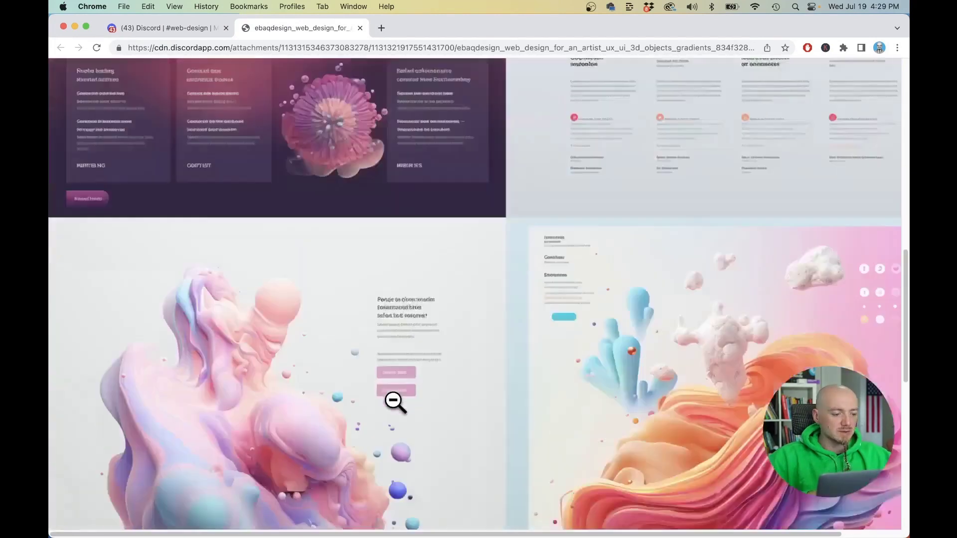
scroll(395, 401, "down", 4)
scroll(378, 391, "down", 5)
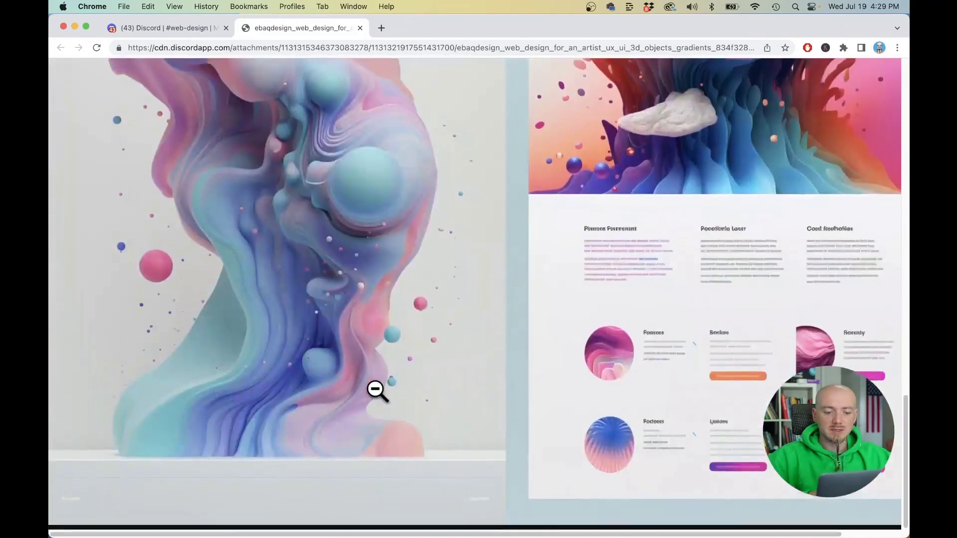
key("super+w")
Start an /imagine prompt reading 'a blog website for a vintage fashion magazine, retro,'.
type("/im")
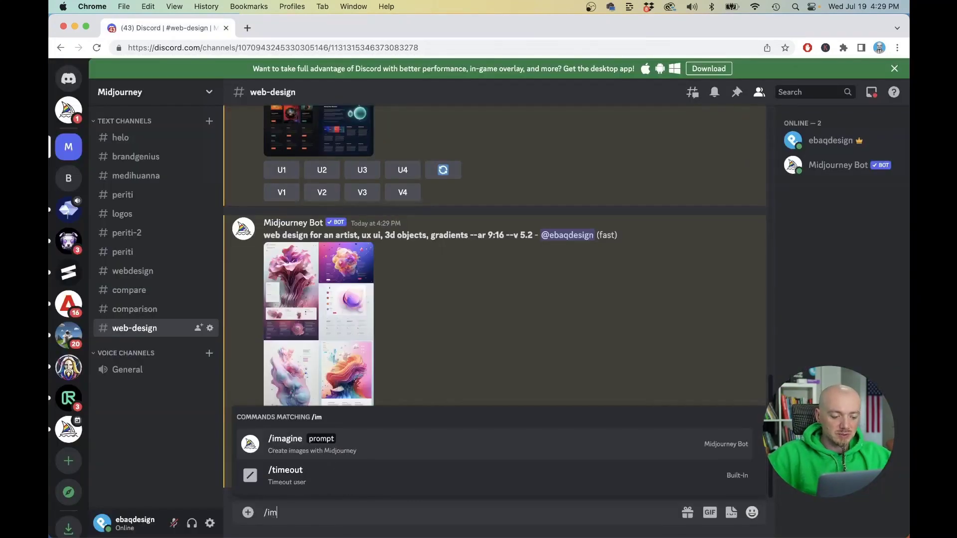
key("Return")
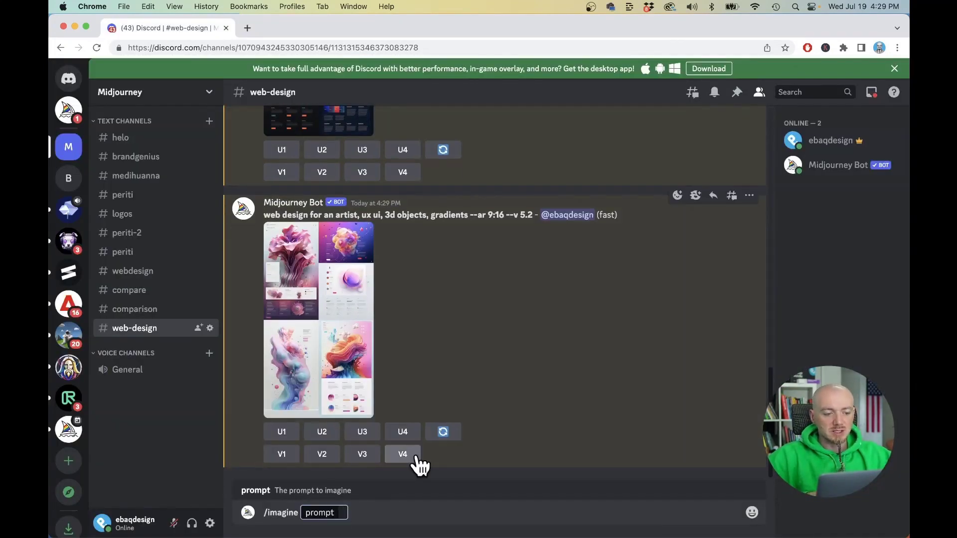
type("a")
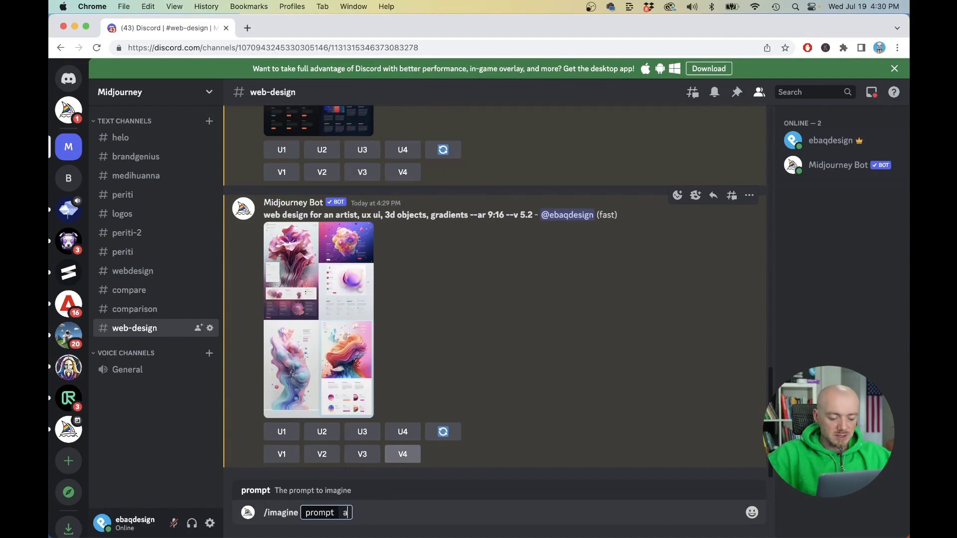
type(" blog")
type(" website for a v")
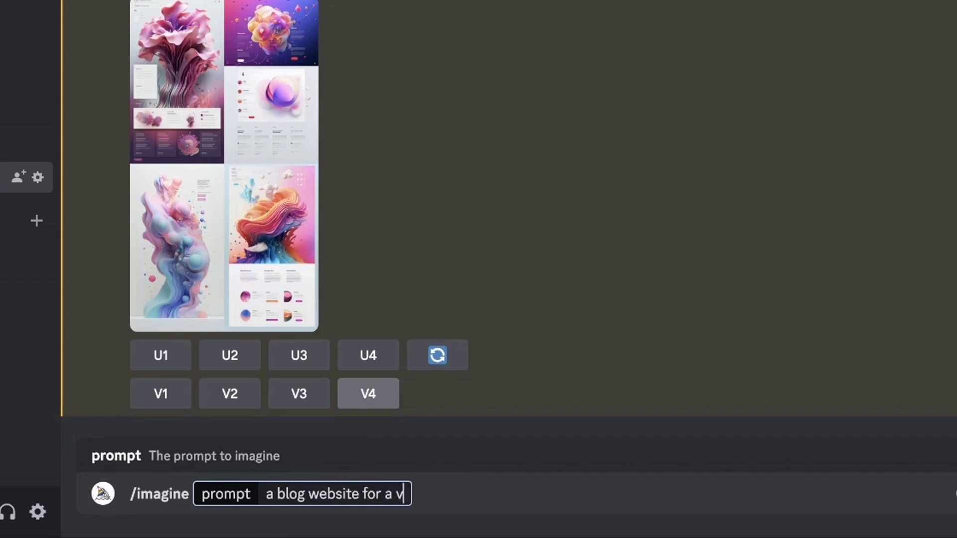
type("intage fashion magazine,")
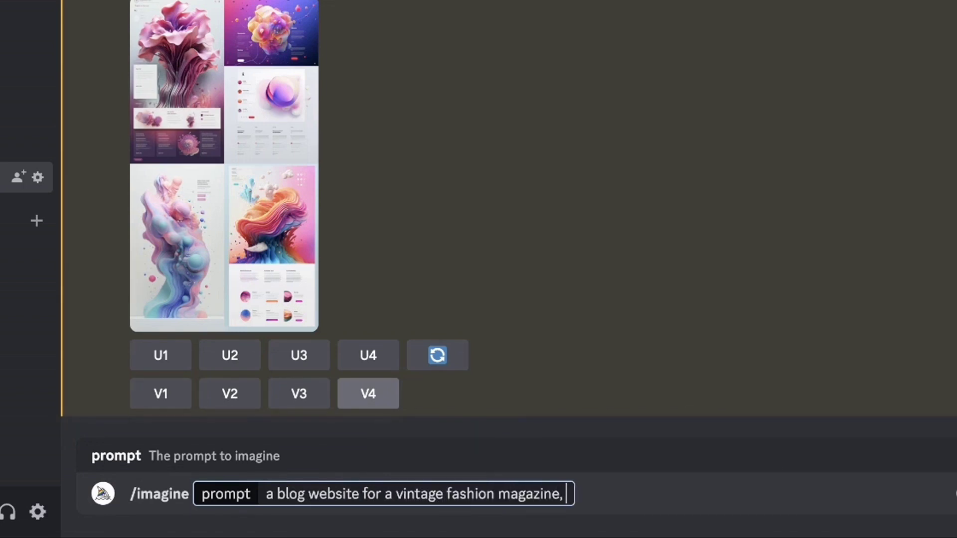
type(" retro,")
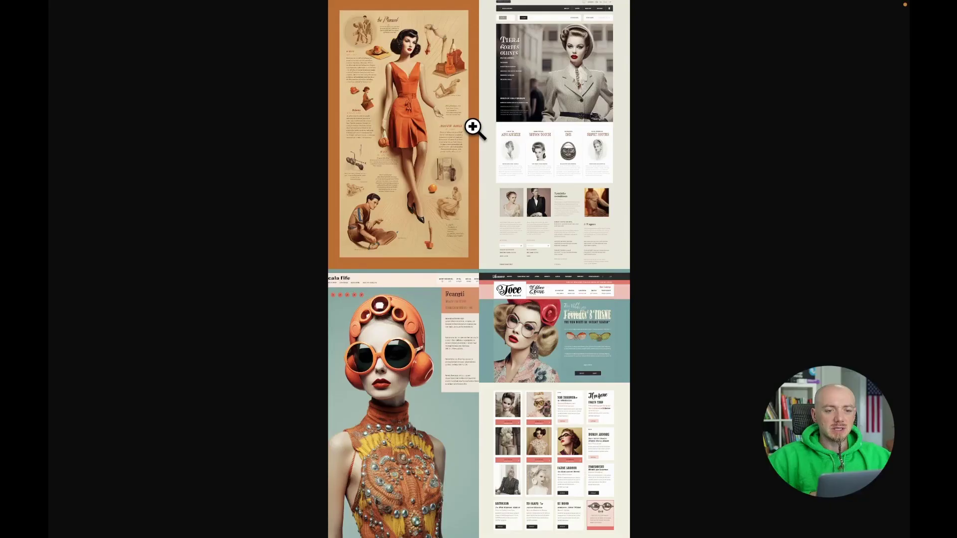
Inspect the four retro vintage-fashion blog mockups up close, then zoom back out to the grid.
left_click(475, 128)
scroll(474, 128, "up", 2)
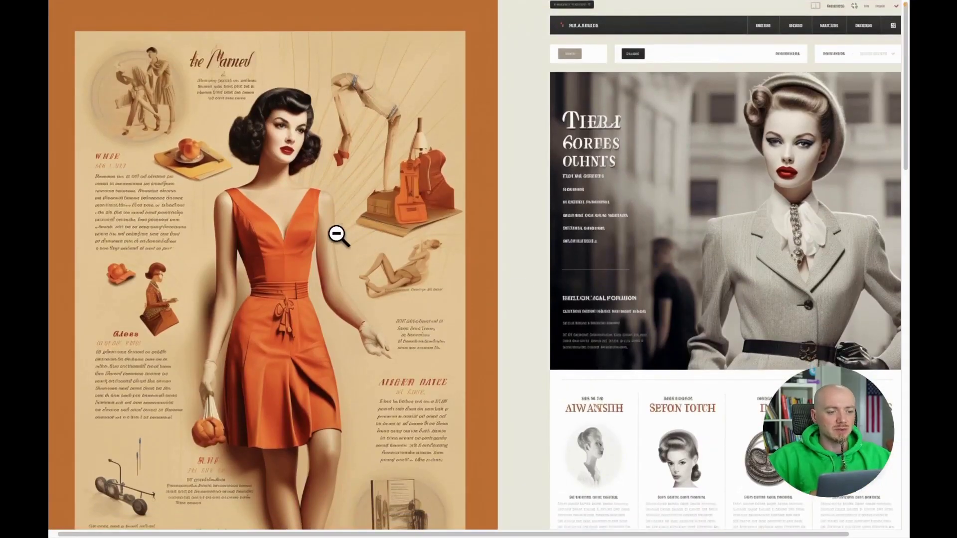
scroll(524, 290, "down", 15)
scroll(523, 290, "down", 10)
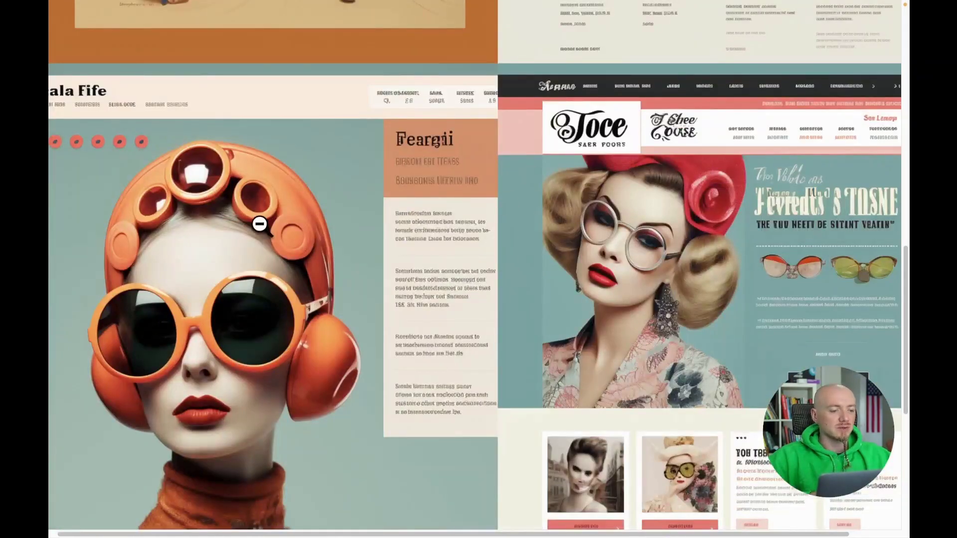
scroll(468, 387, "down", 7)
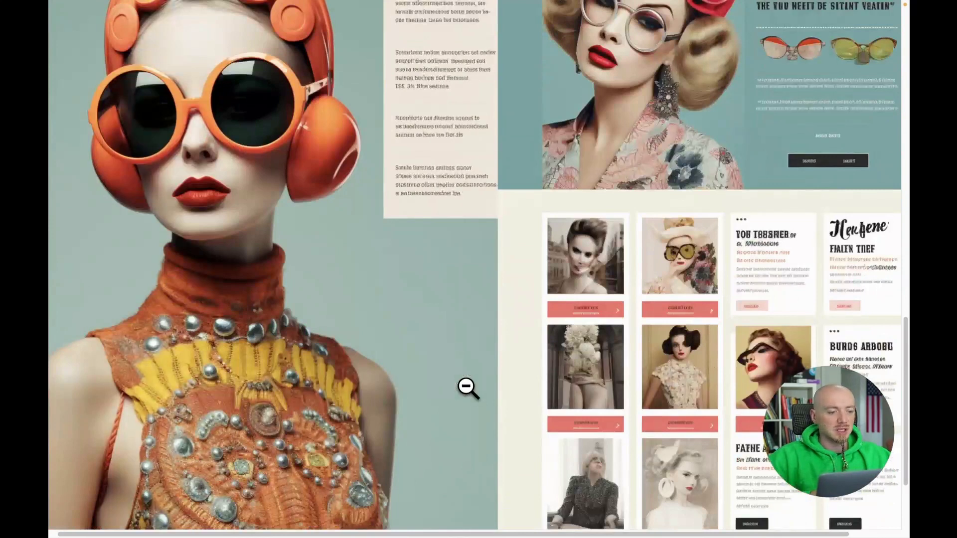
scroll(469, 387, "down", 4)
left_click(467, 387)
key("Escape")
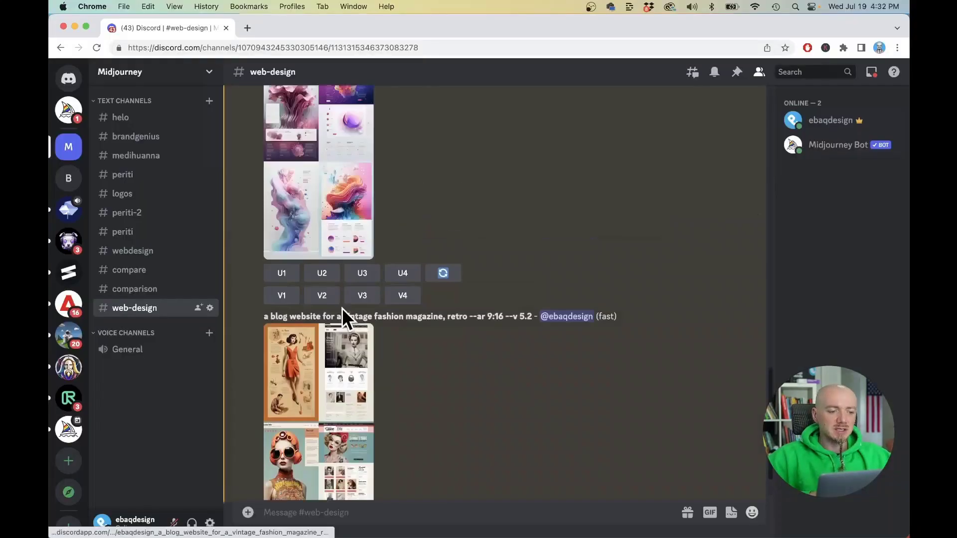
scroll(342, 308, "up", 4)
scroll(342, 316, "down", 1)
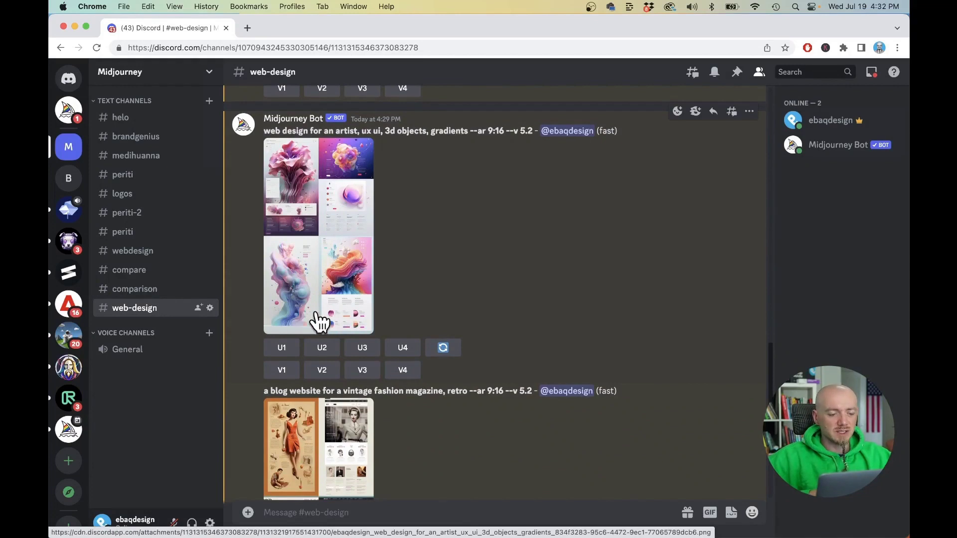
scroll(310, 426, "down", 3)
scroll(309, 288, "up", 1)
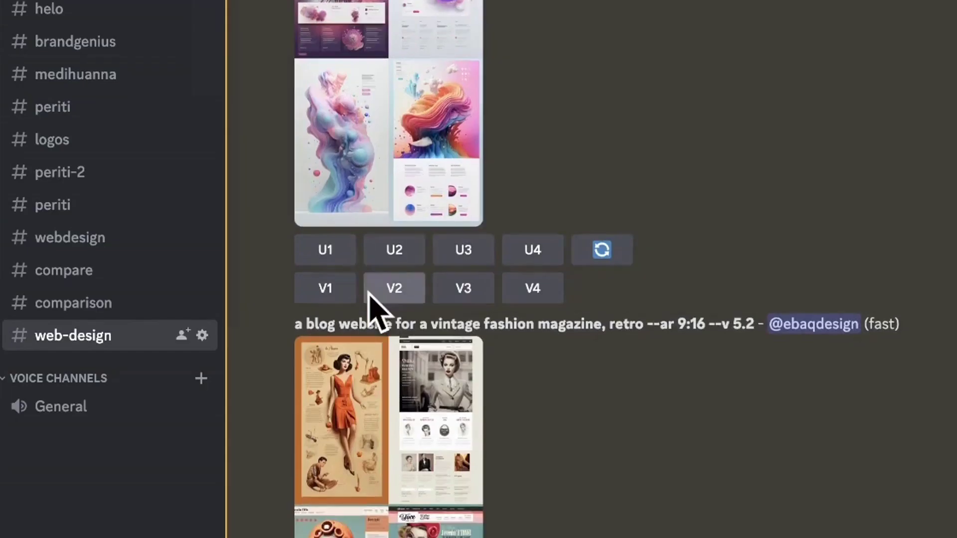
scroll(310, 292, "down", 2)
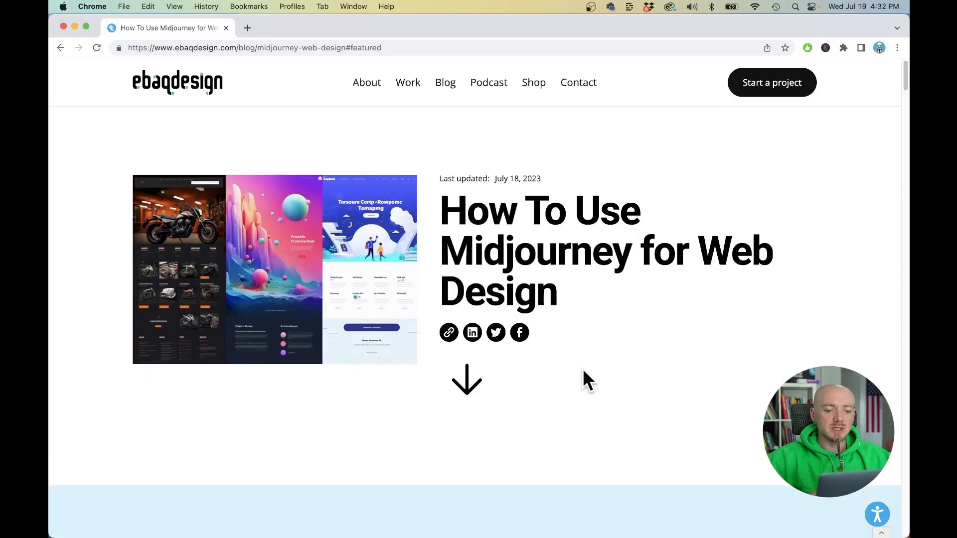
scroll(583, 374, "down", 10)
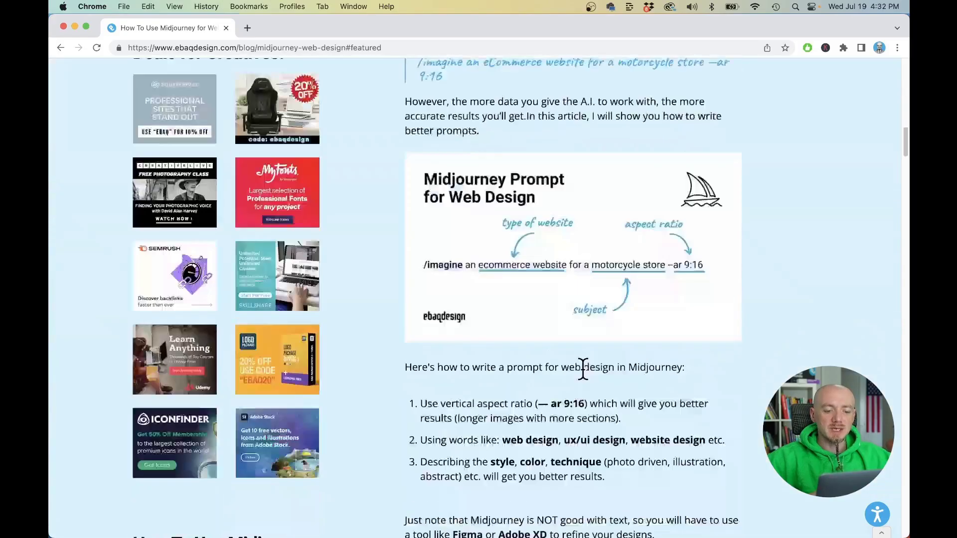
Scroll the ebaqdesign article past the website-types list to the '3. Use image prompt' section.
scroll(583, 369, "down", 1)
scroll(528, 355, "down", 10)
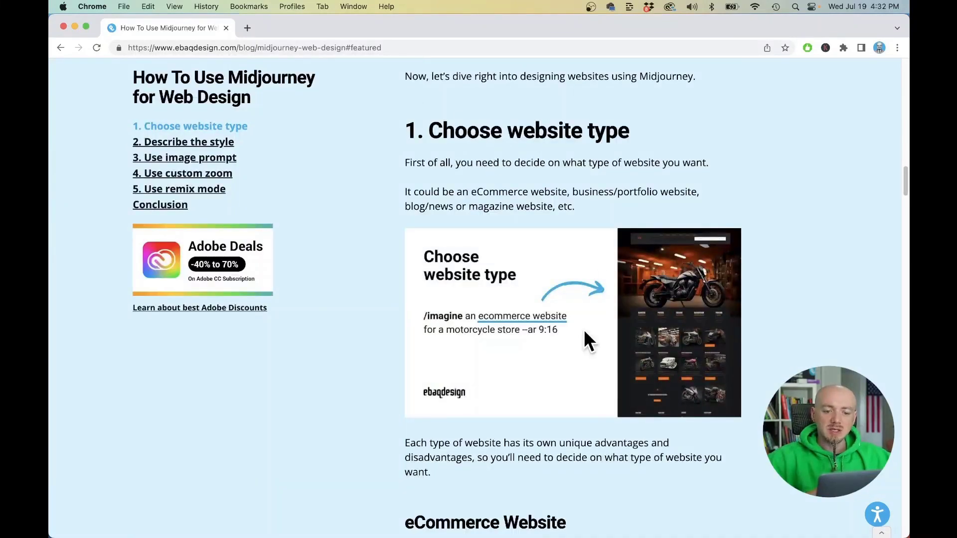
scroll(570, 381, "down", 12)
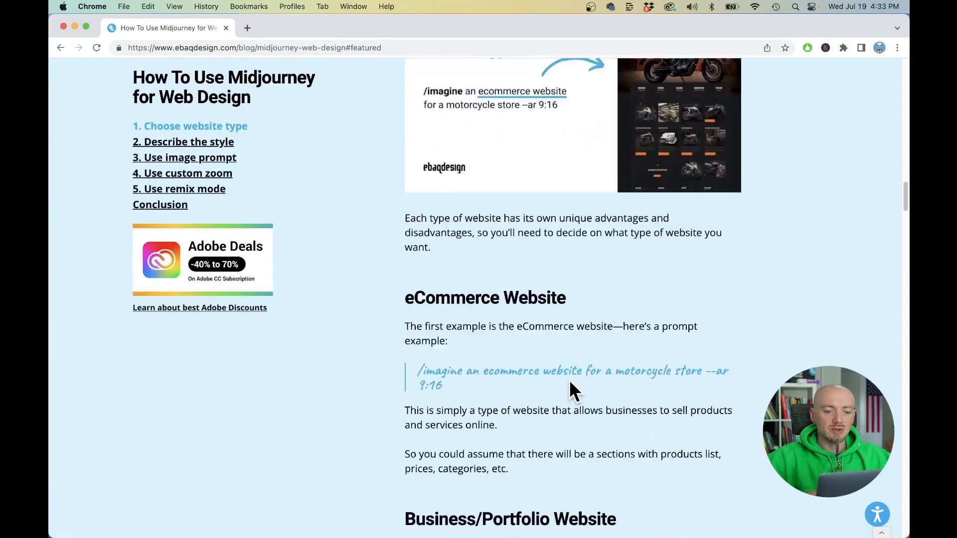
left_click_drag(468, 335, 601, 351)
scroll(604, 355, "down", 10)
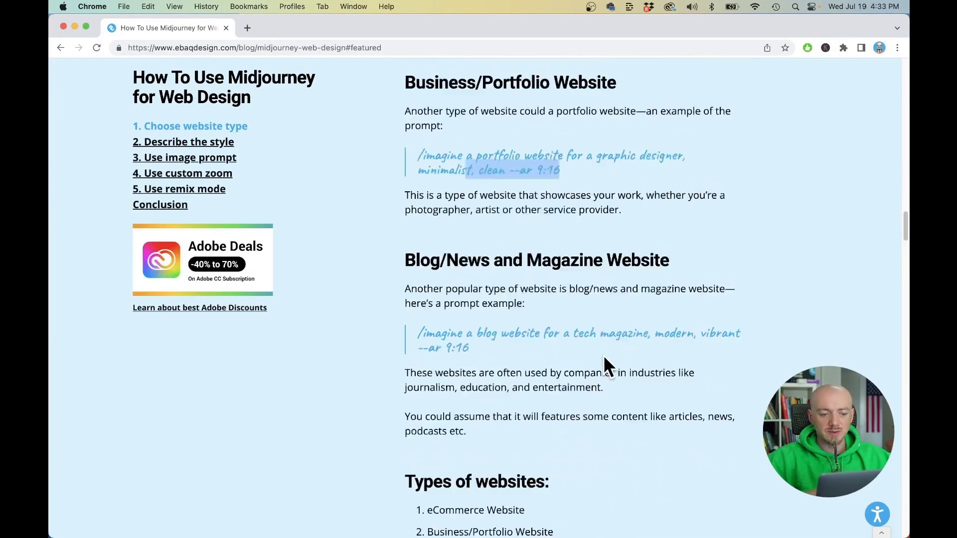
left_click_drag(426, 212, 537, 372)
scroll(507, 373, "down", 20)
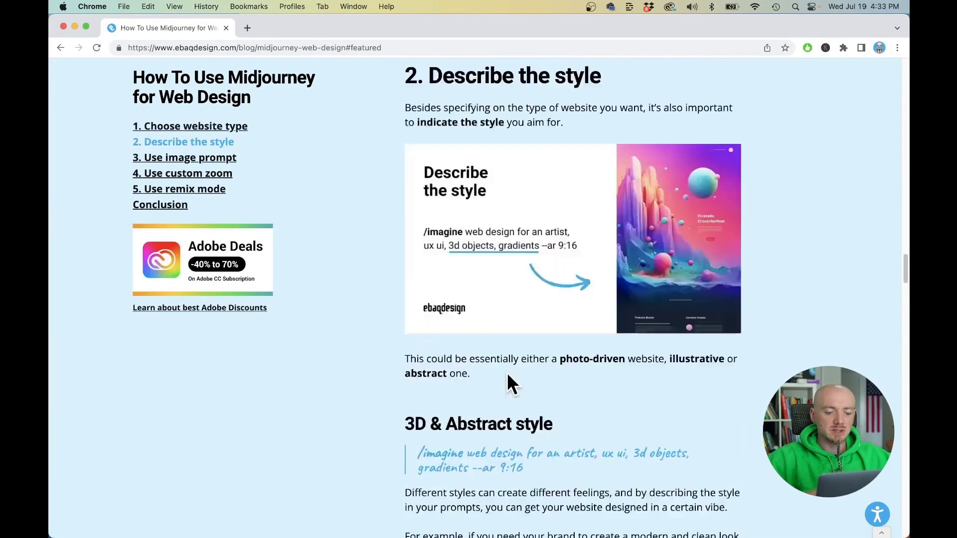
scroll(504, 375, "down", 12)
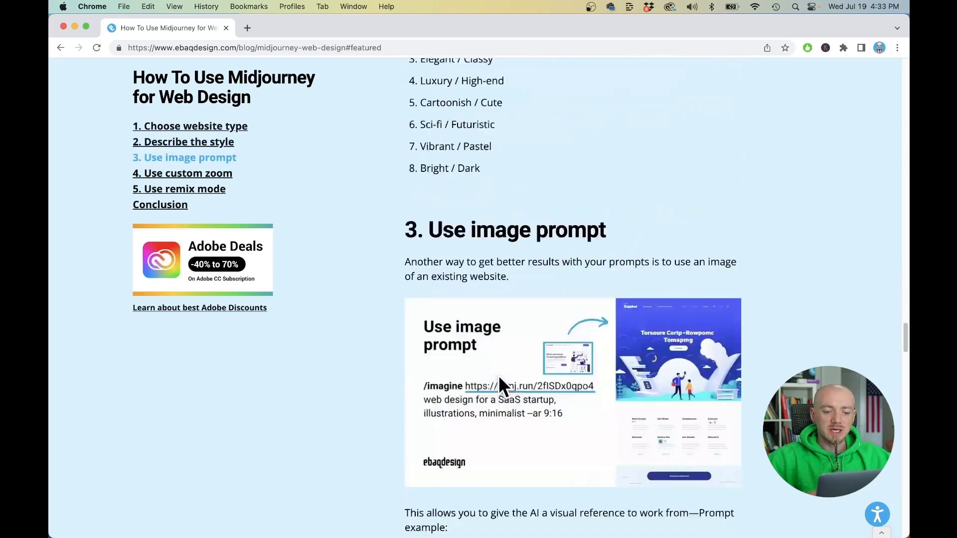
scroll(499, 379, "up", 4)
left_click_drag(433, 187, 479, 327)
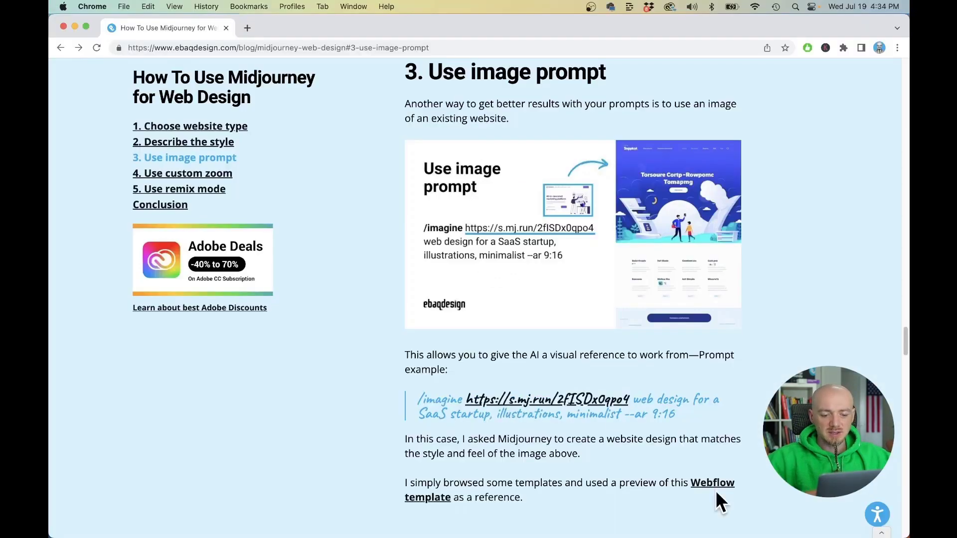
Open the Techpool X Webflow template and browse its preview carousel slides.
left_click(715, 486)
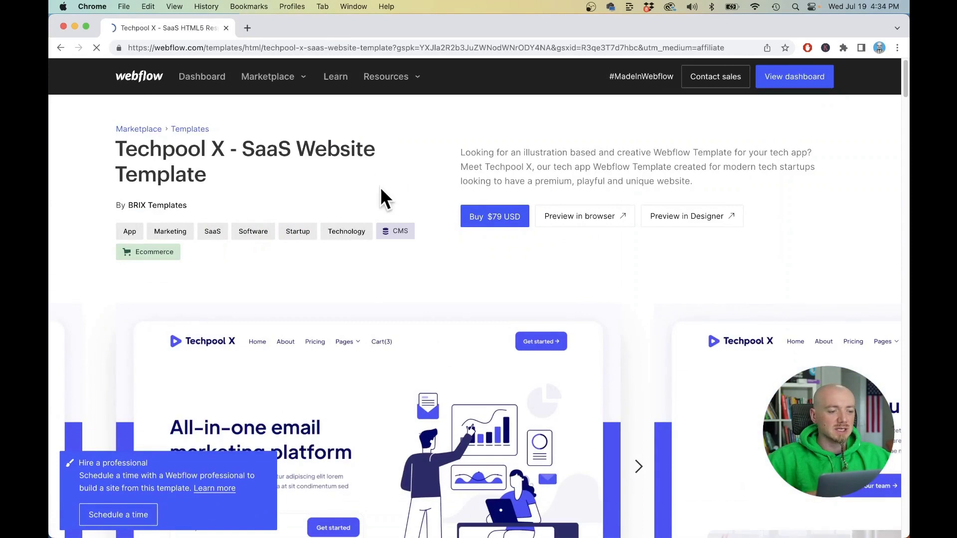
scroll(441, 347, "down", 4)
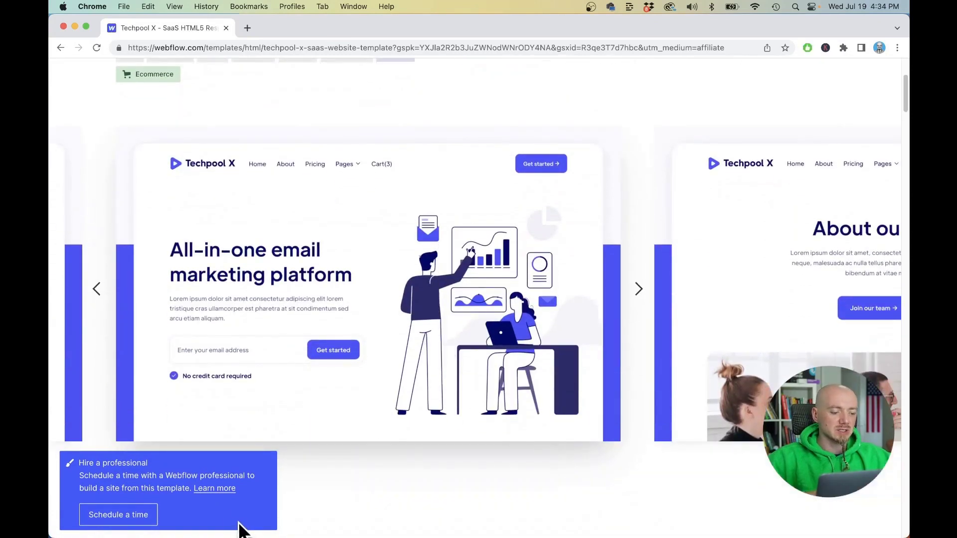
scroll(374, 463, "up", 4)
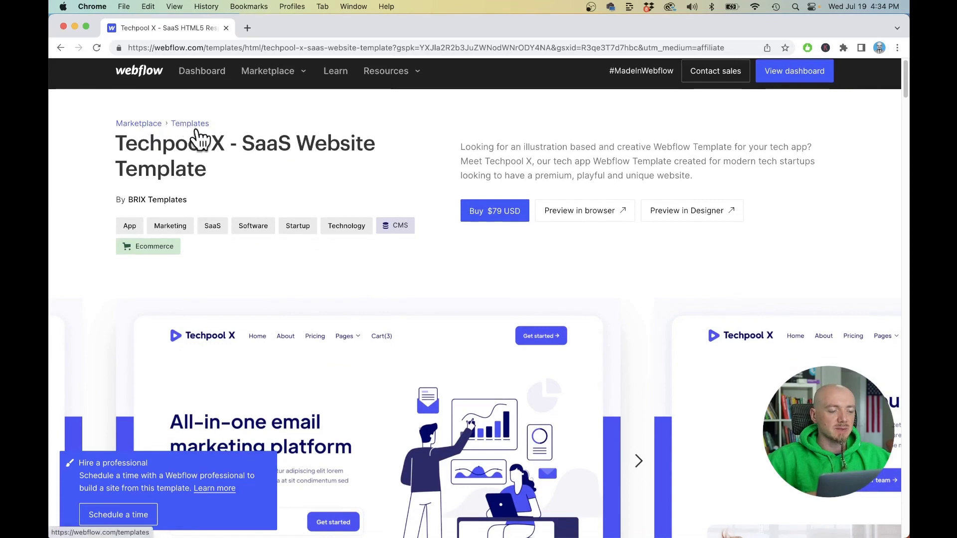
scroll(260, 244, "down", 4)
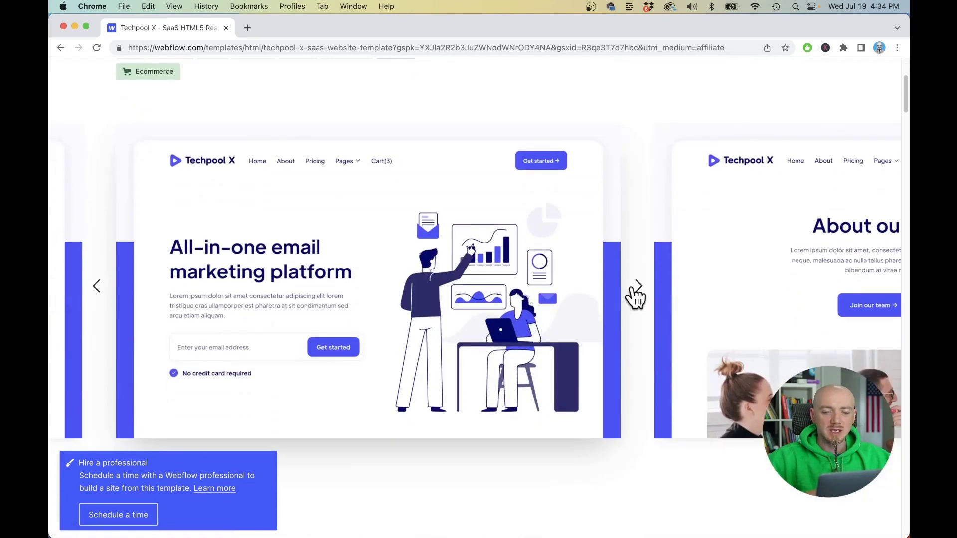
left_click(639, 286)
left_click(640, 287)
left_click(97, 286)
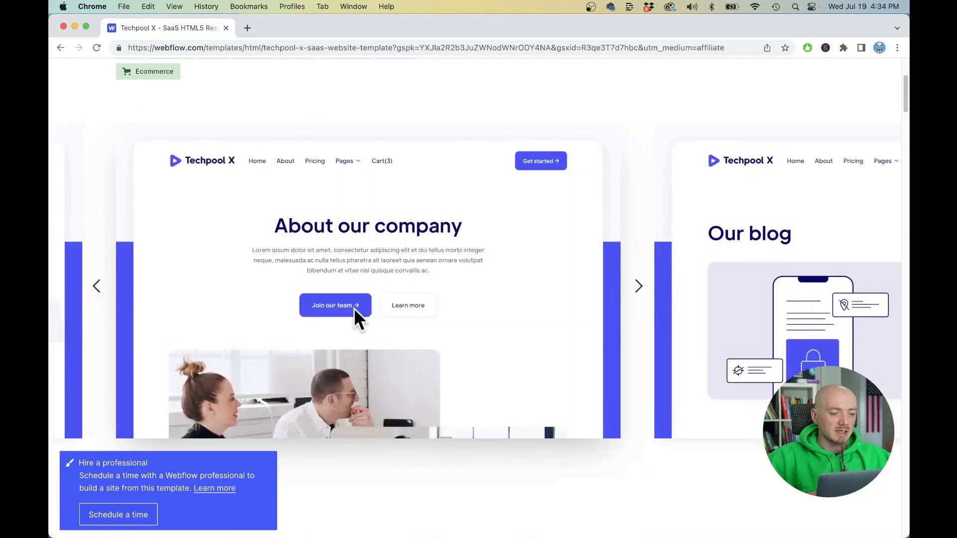
Copy the email-platform preview image's address and return to Discord.
right_click(455, 244)
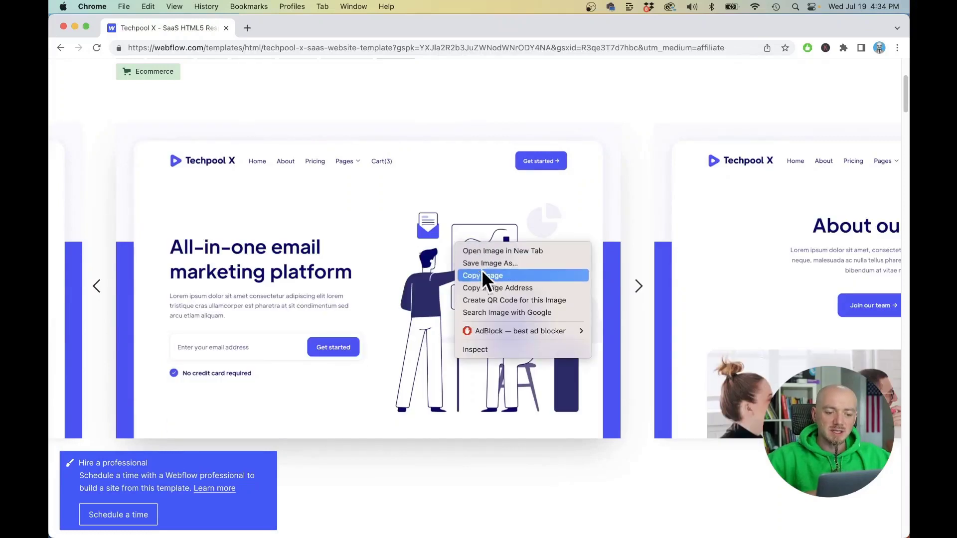
left_click(489, 289)
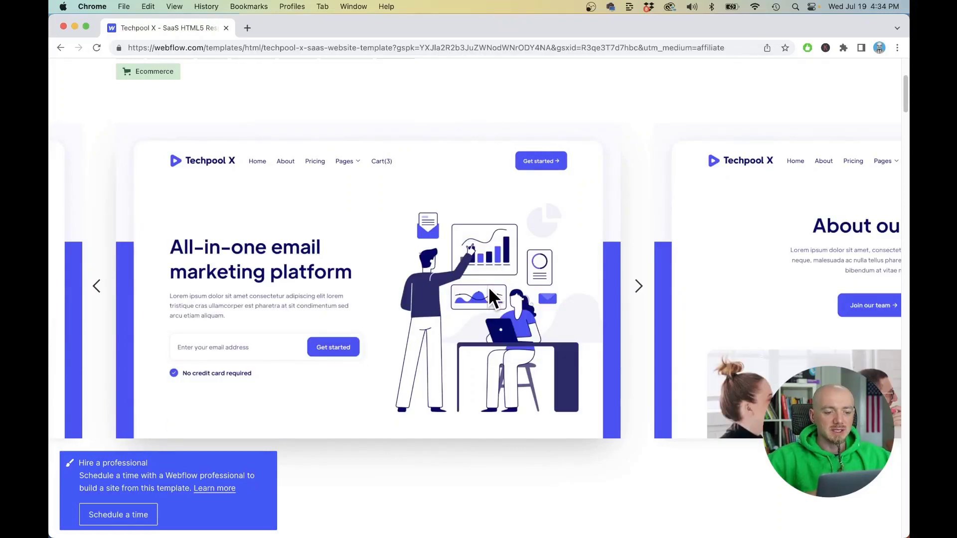
key("super+grave")
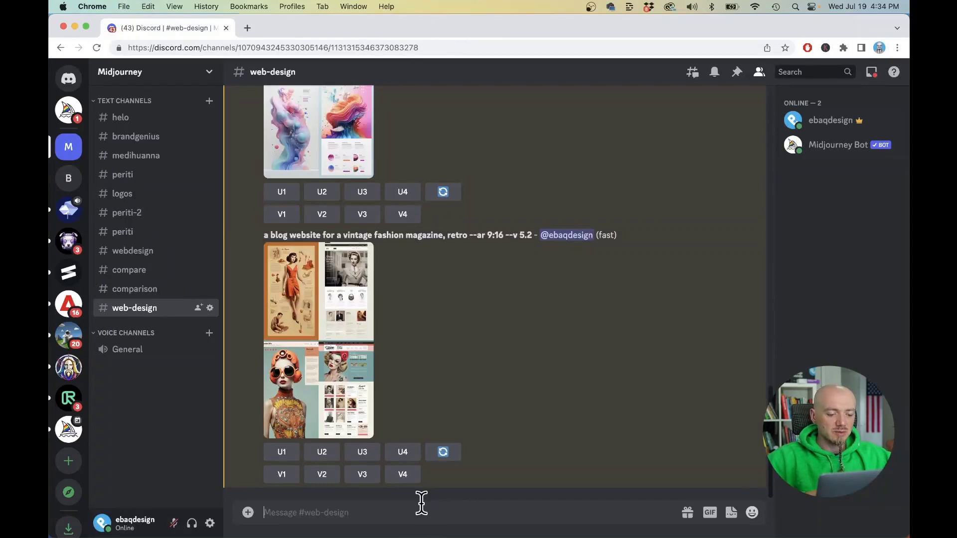
Imagine from the Techpool X image URL plus 'web design for a Saas startup, illustrations, minimalist --ar 9:16 --iw 2'.
type("/im")
key("Tab")
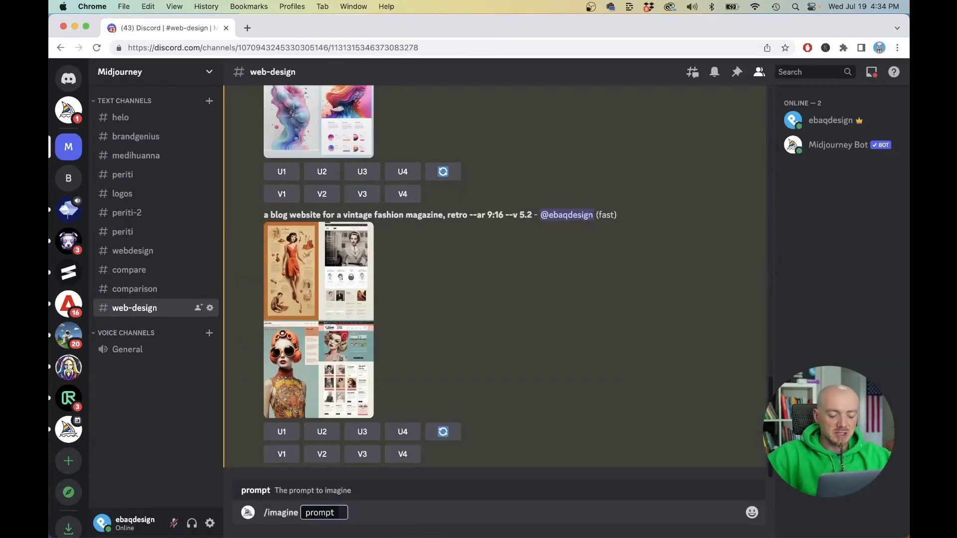
type("https://assets-global.website-files.com/5e593fb060cf877cf875dd1f/62f05031d19c8b1c82a44425_1techsaaswebflowtemplate.png")
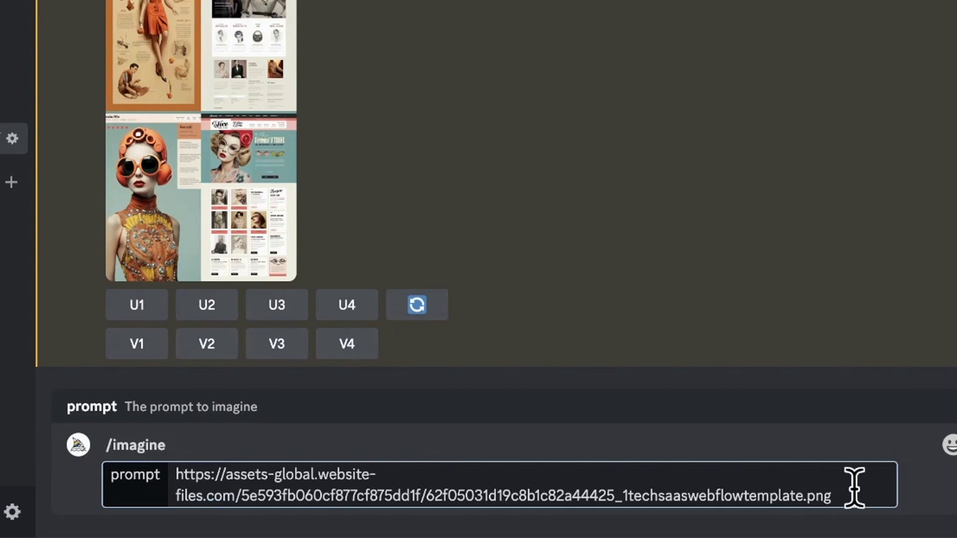
type("web des")
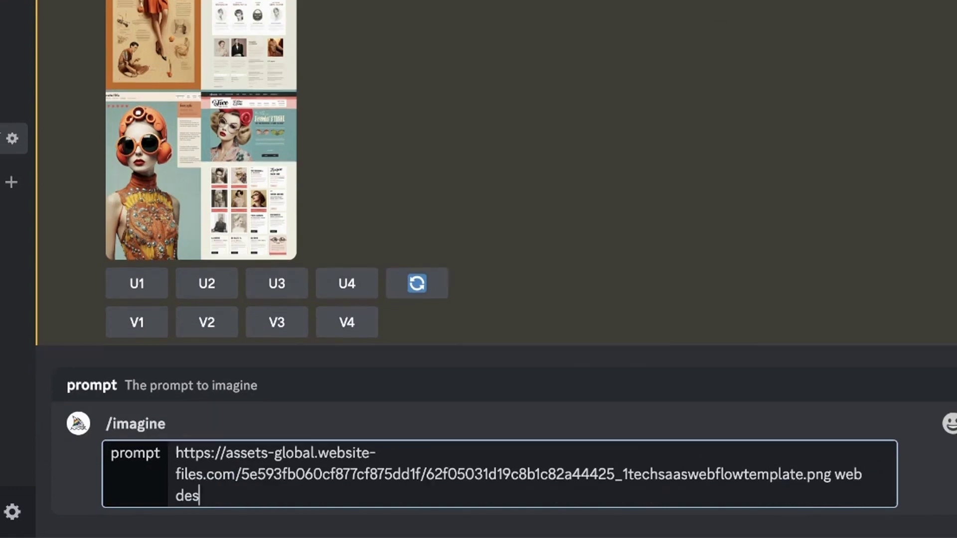
type("ign for a Saa")
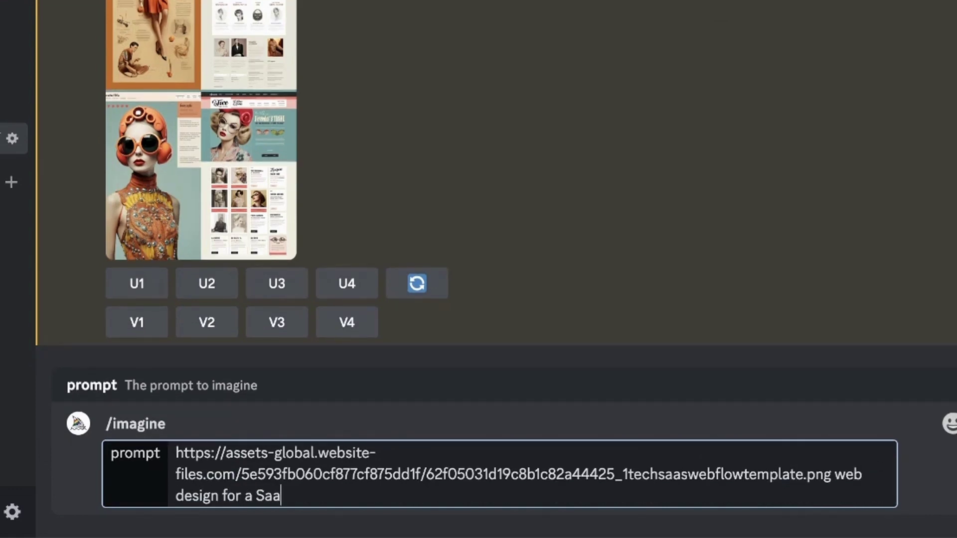
type("s startup, illustrat")
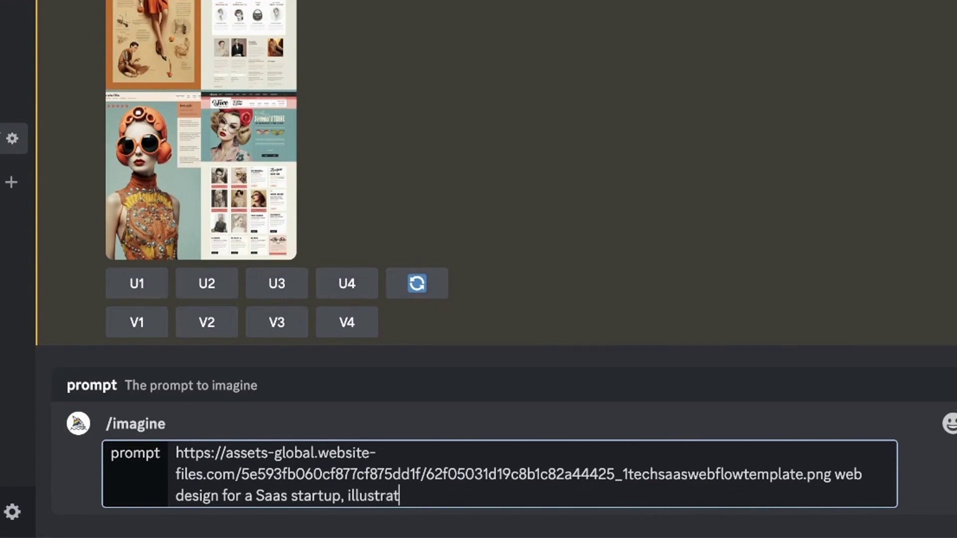
type("ions, minimalist ")
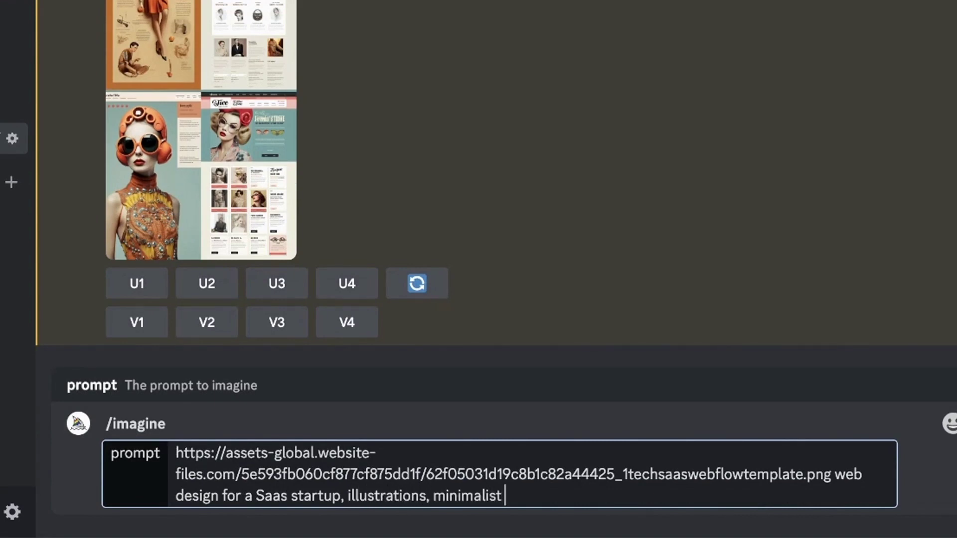
type("--ar 9:16")
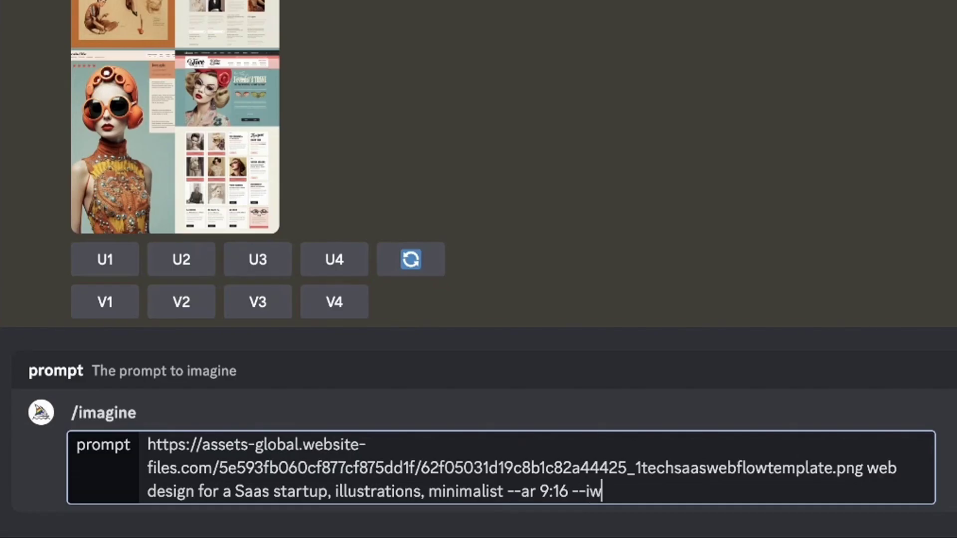
type("--iw 2")
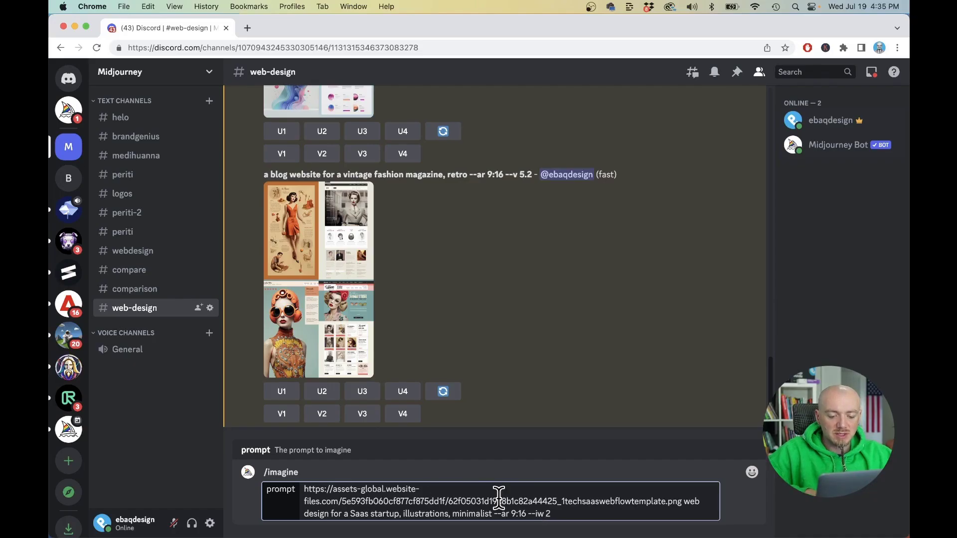
key("Return")
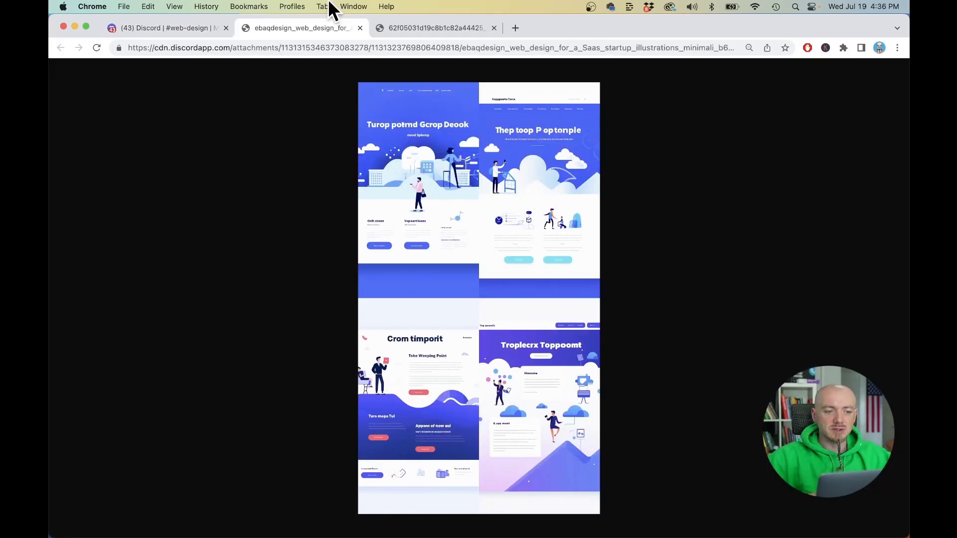
Compare the original Techpool X image with the four blue SaaS mockups, then close the preview.
left_click(406, 29)
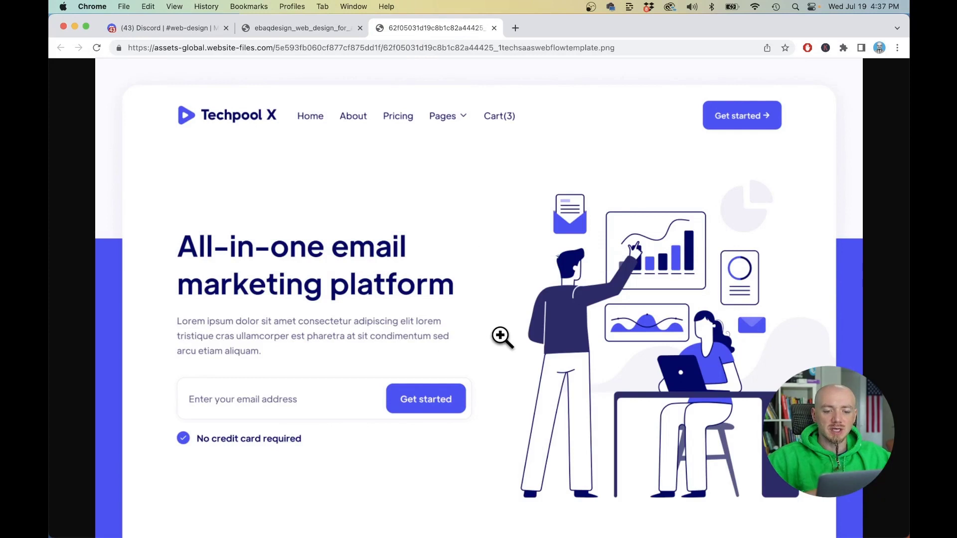
key("ctrl+shift+Tab")
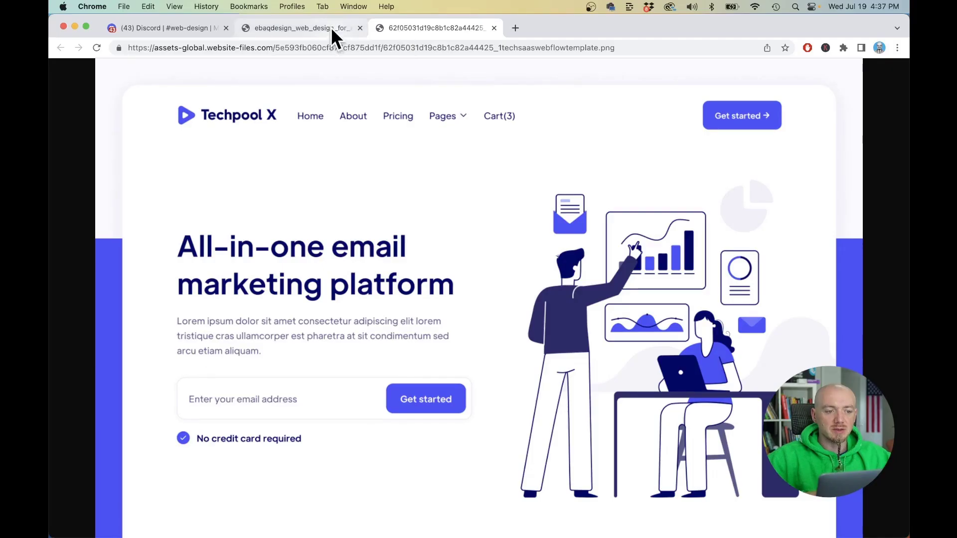
left_click(331, 28)
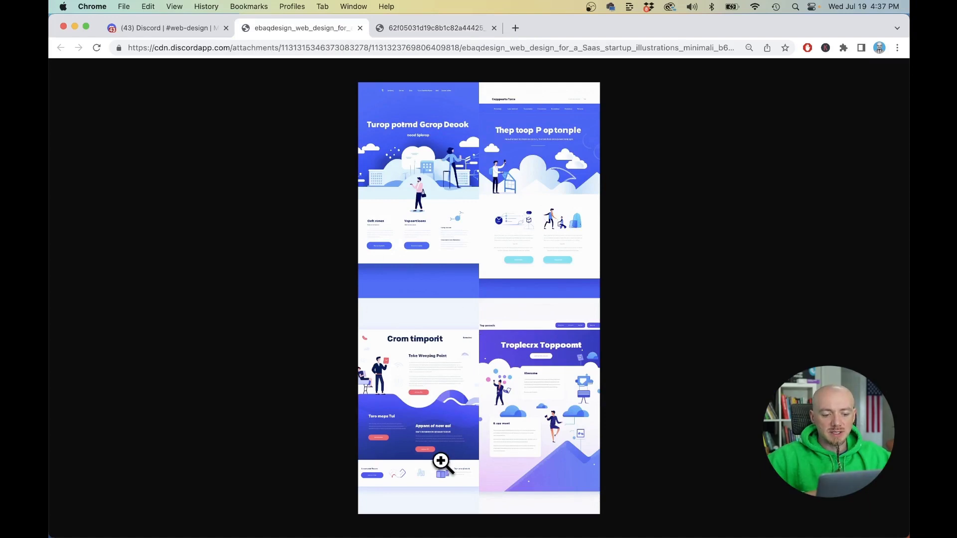
left_click(170, 28)
left_click(336, 322)
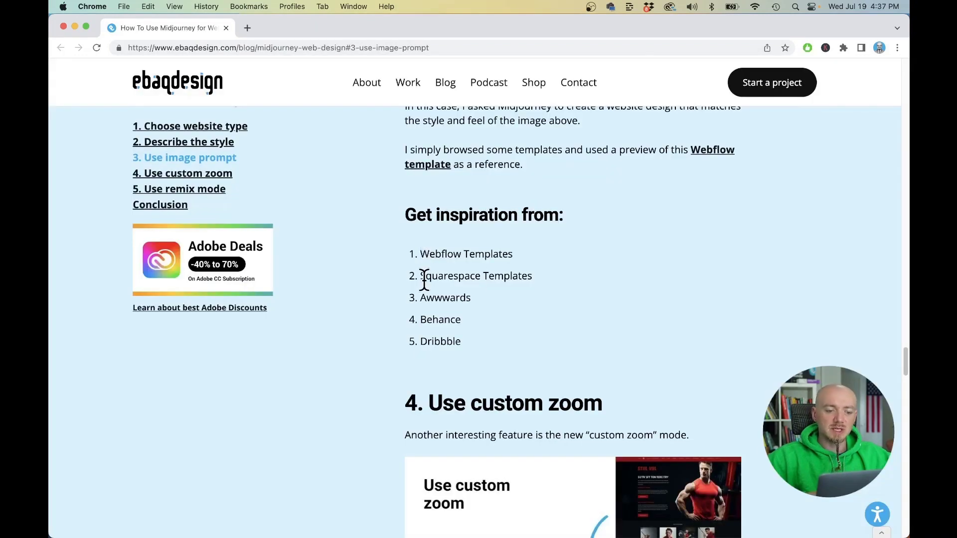
Highlight the Squarespace Templates inspiration source in the blog, then scroll back up.
left_click_drag(424, 279, 528, 278)
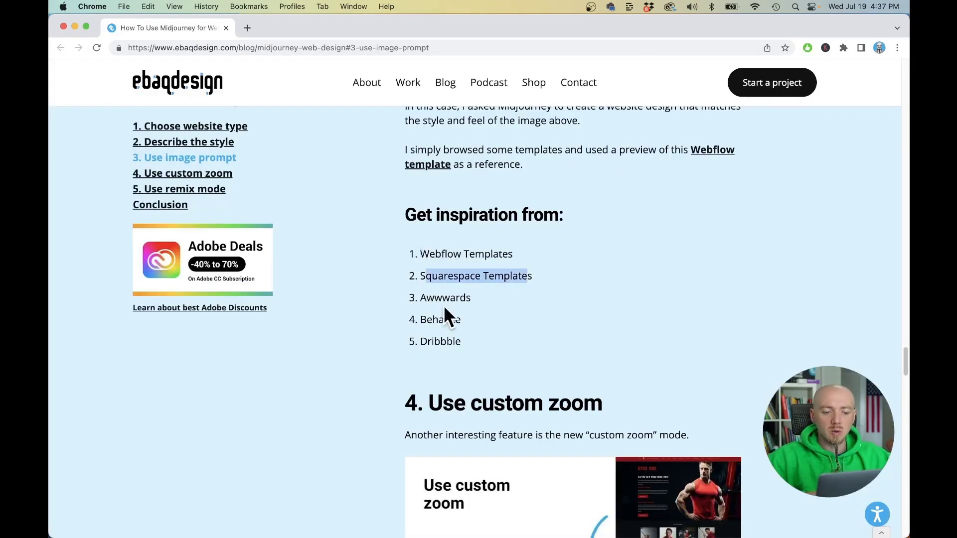
left_click(444, 345)
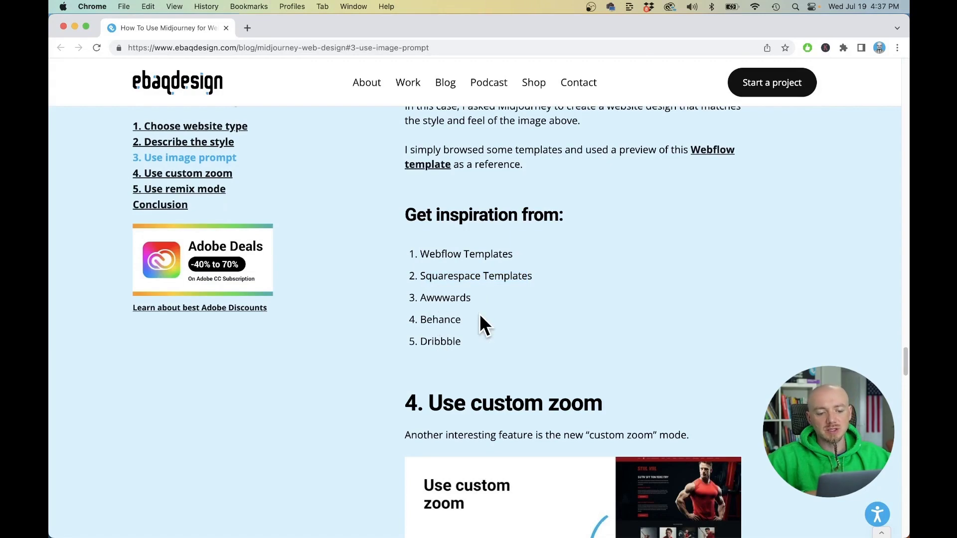
scroll(480, 315, "up", 7)
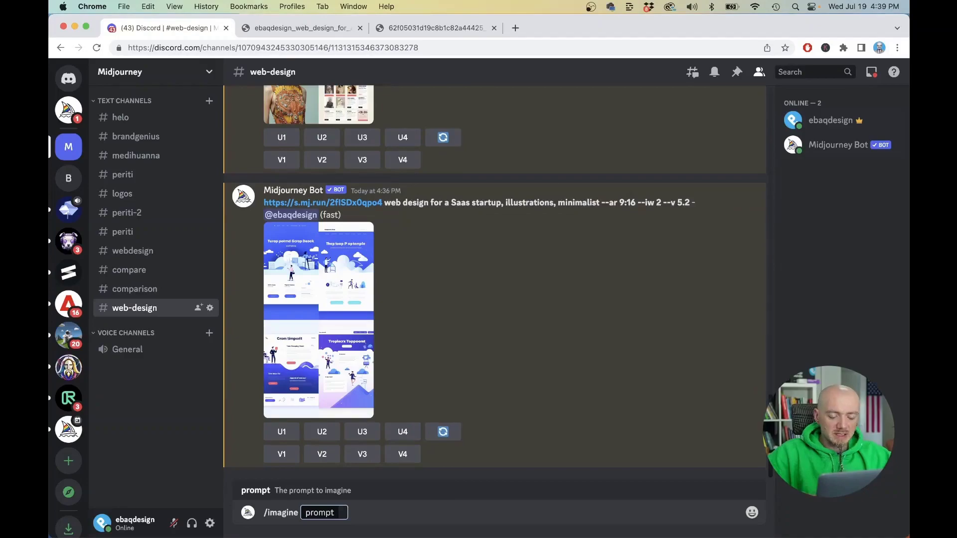
Submit 'a web design for a personal trainer, bold, energetic --ar 4:3' as an imagine prompt.
type("a web de")
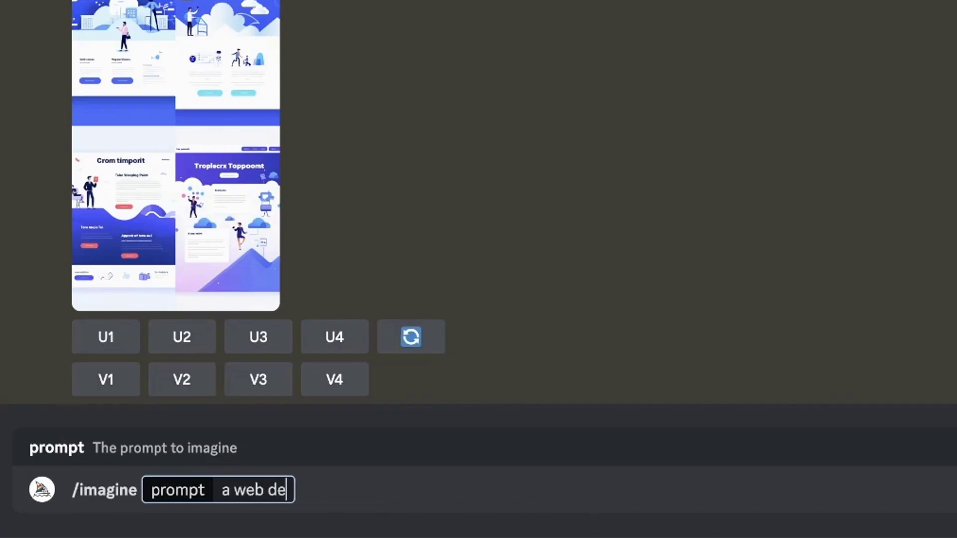
type("sign for a pe")
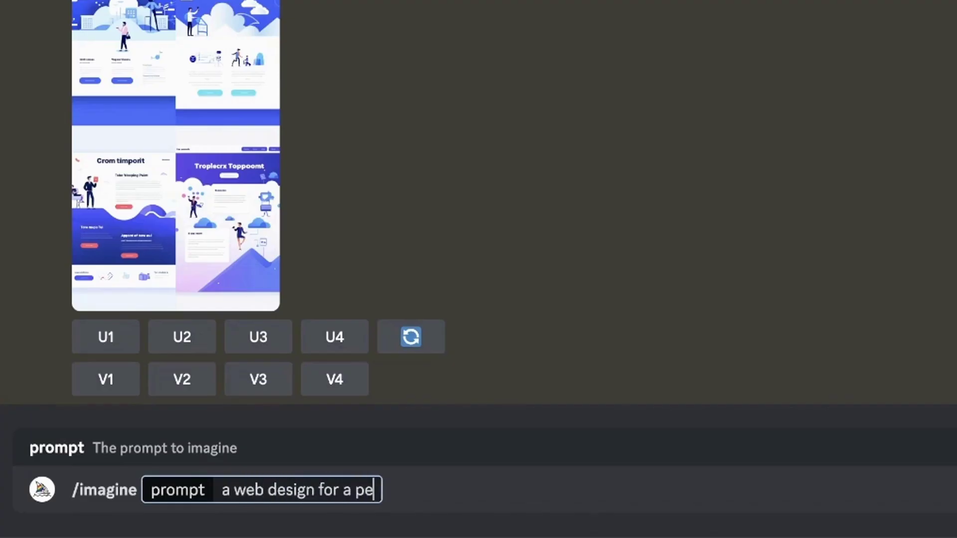
type("rsonal trainer,")
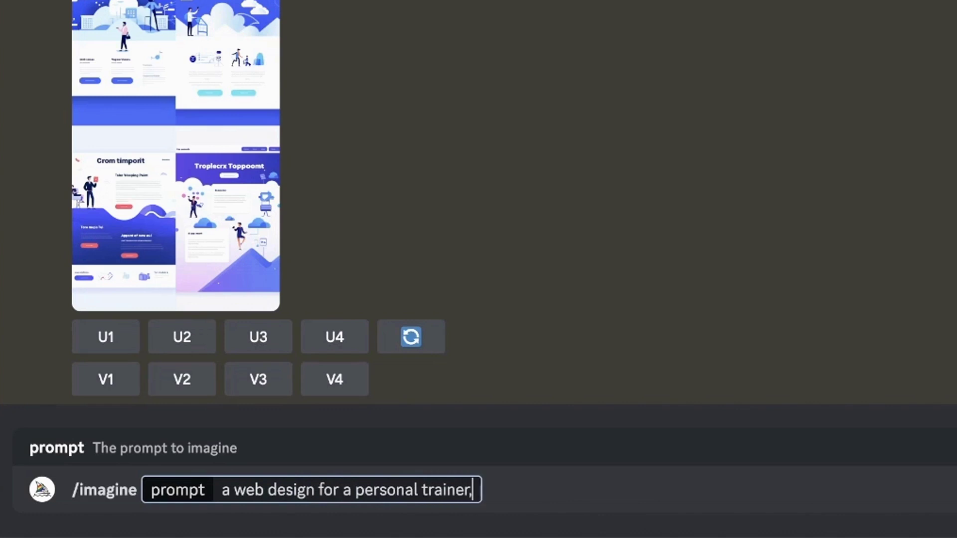
type(" bold, energeti")
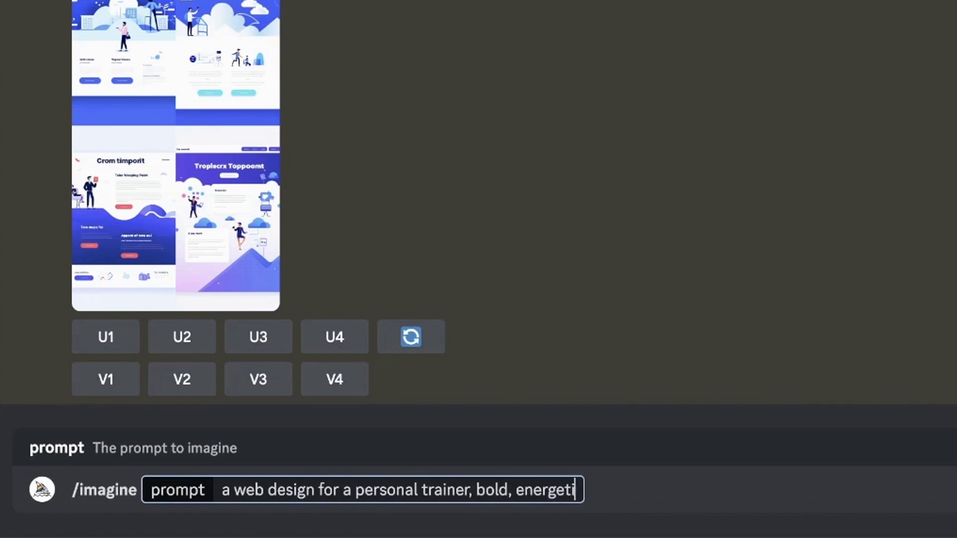
type("c --ar")
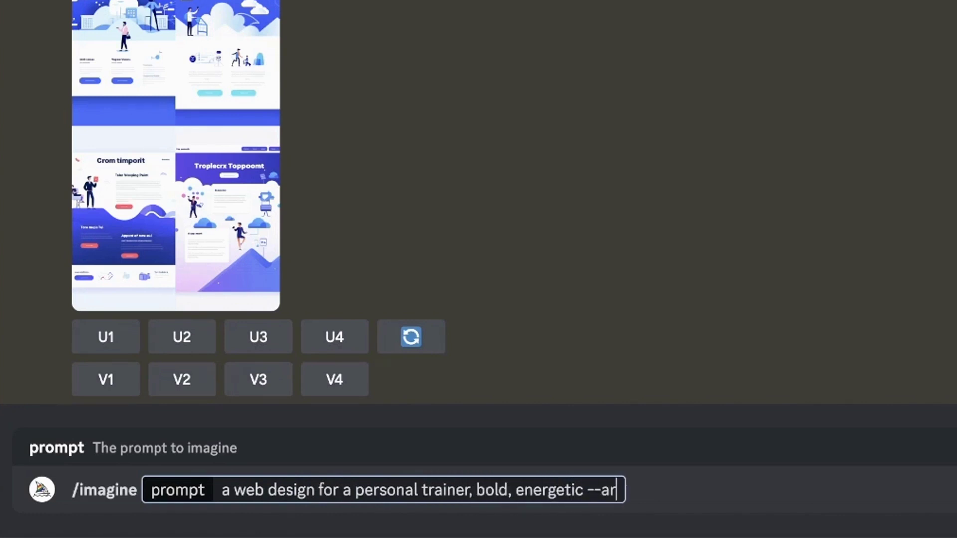
type(" 4")
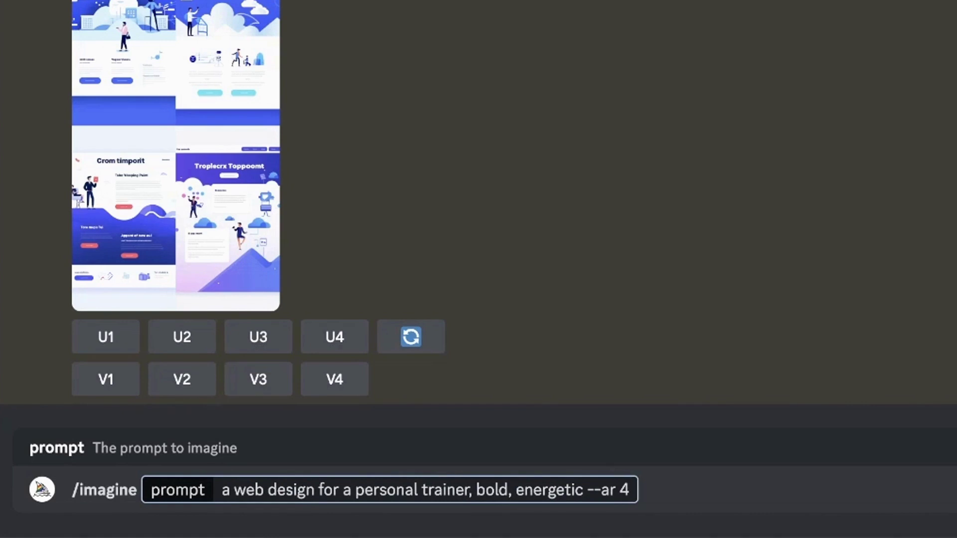
type(":3")
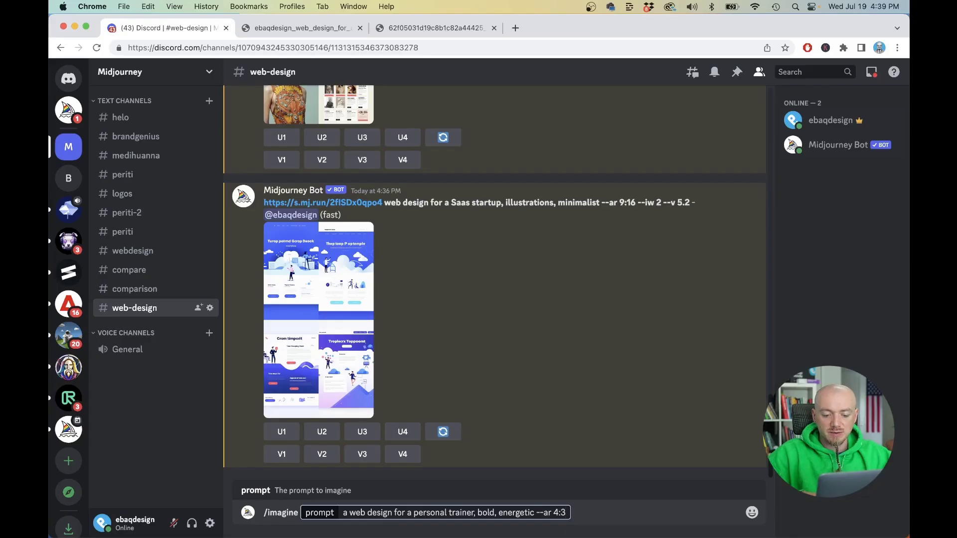
key("Return")
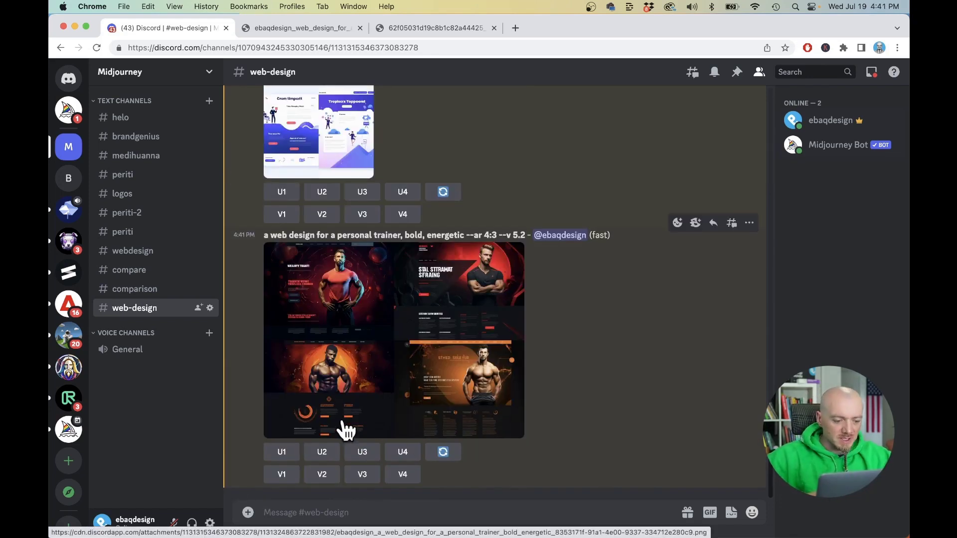
Upscale trainer design U1, Custom Zoom it 2x with a 'macbook mockup' prompt, and view the result.
left_click(283, 451)
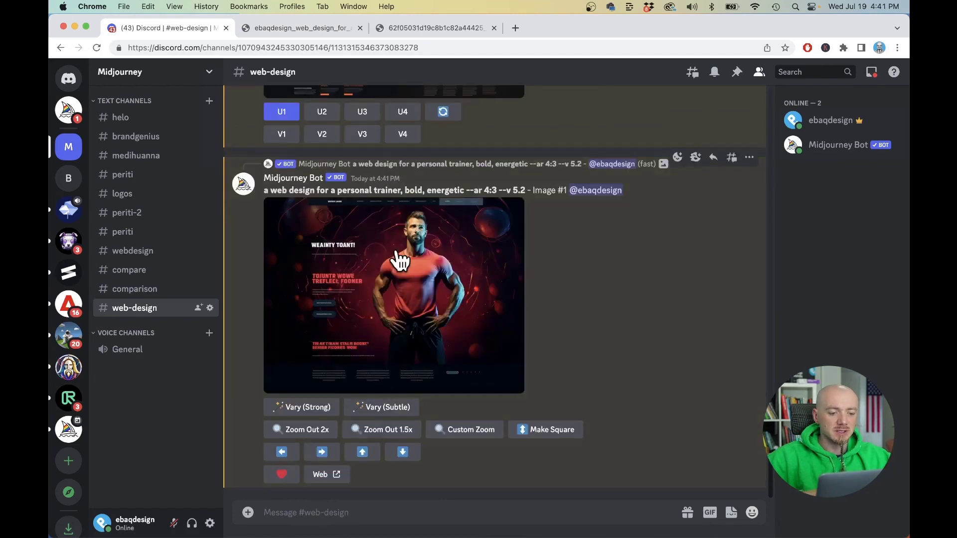
left_click(465, 433)
type("macbook mockup")
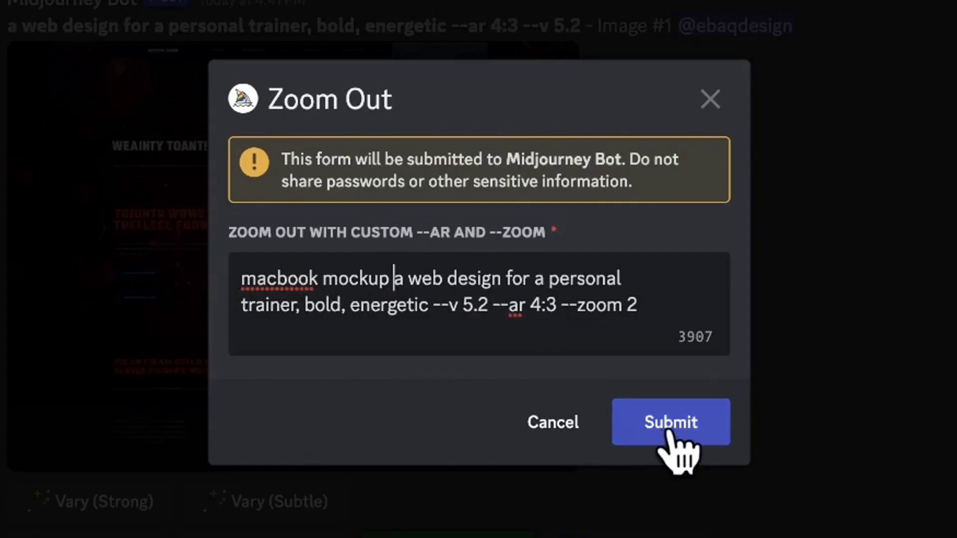
left_click(673, 438)
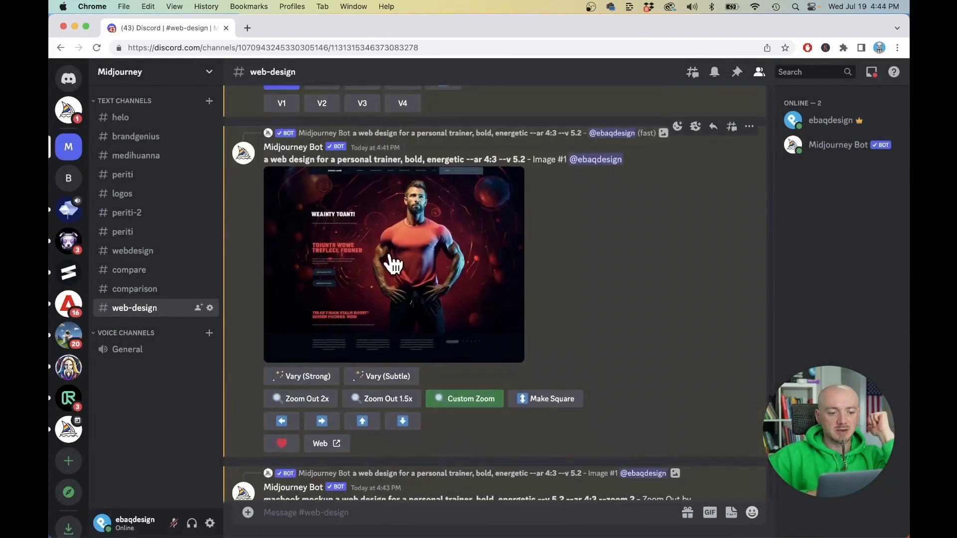
left_click(387, 263)
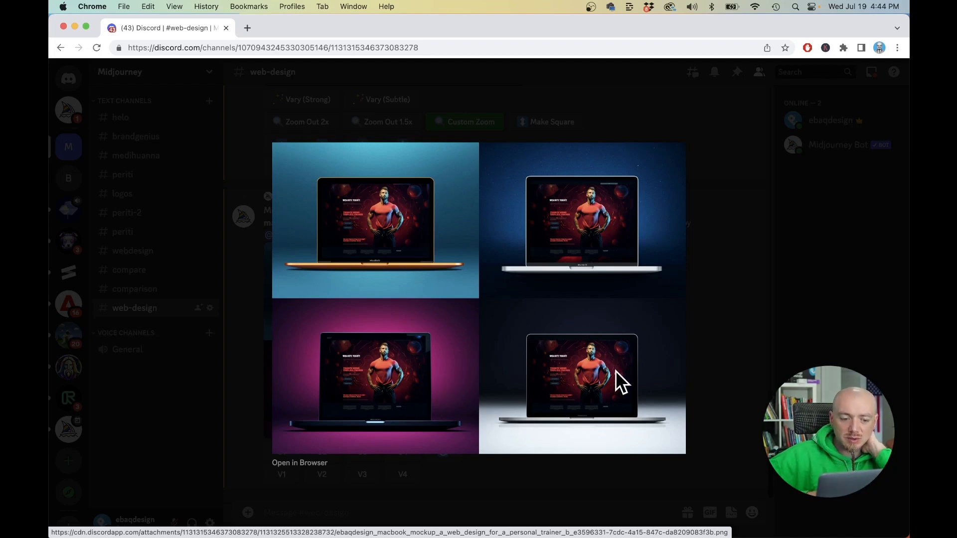
Close the enlarged MacBook mockup and scroll through the channel's trainer design results.
left_click(741, 306)
scroll(432, 390, "up", 5)
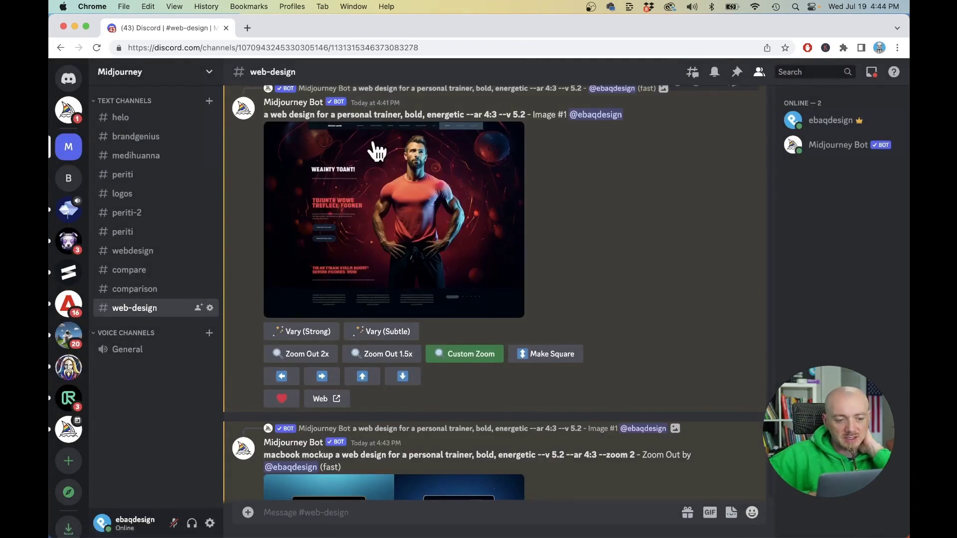
scroll(397, 256, "down", 3)
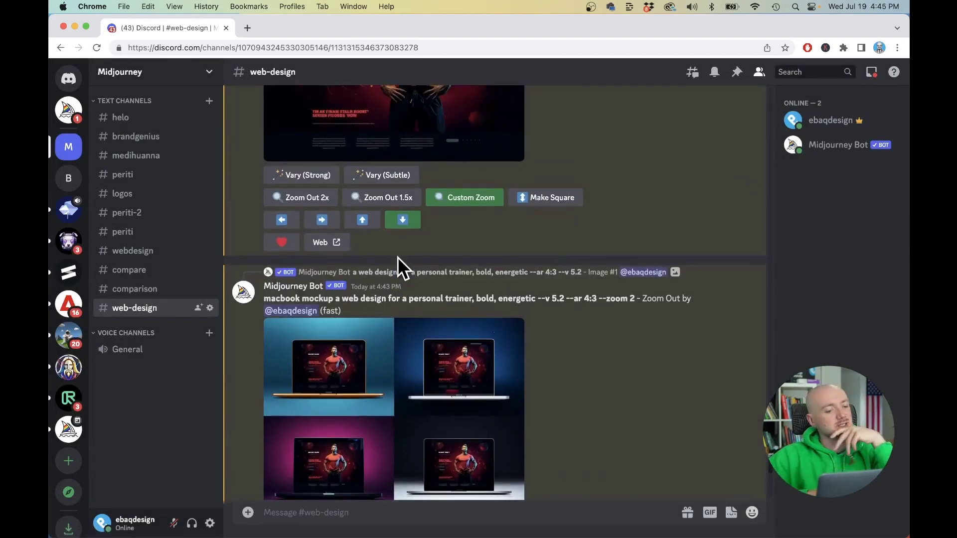
scroll(397, 256, "down", 3)
scroll(394, 269, "up", 5)
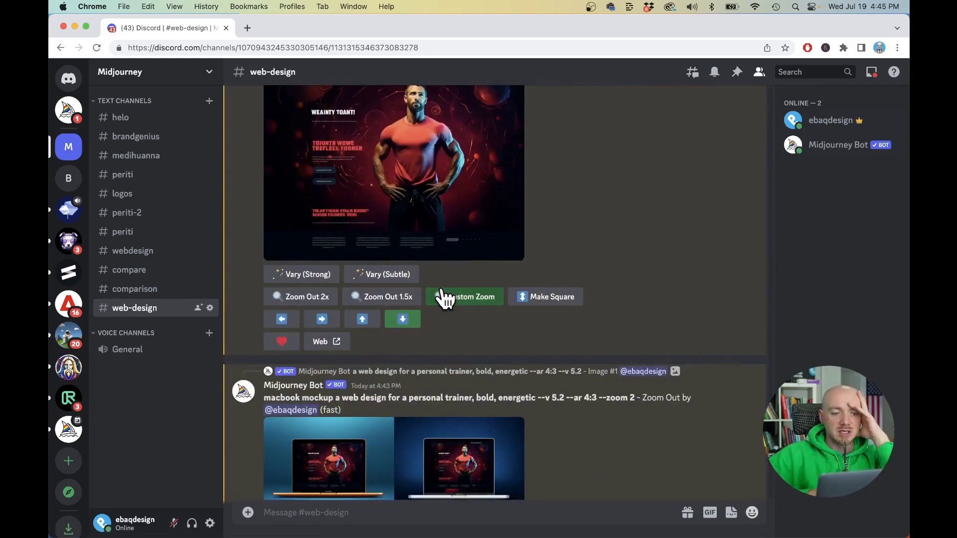
scroll(444, 299, "down", 10)
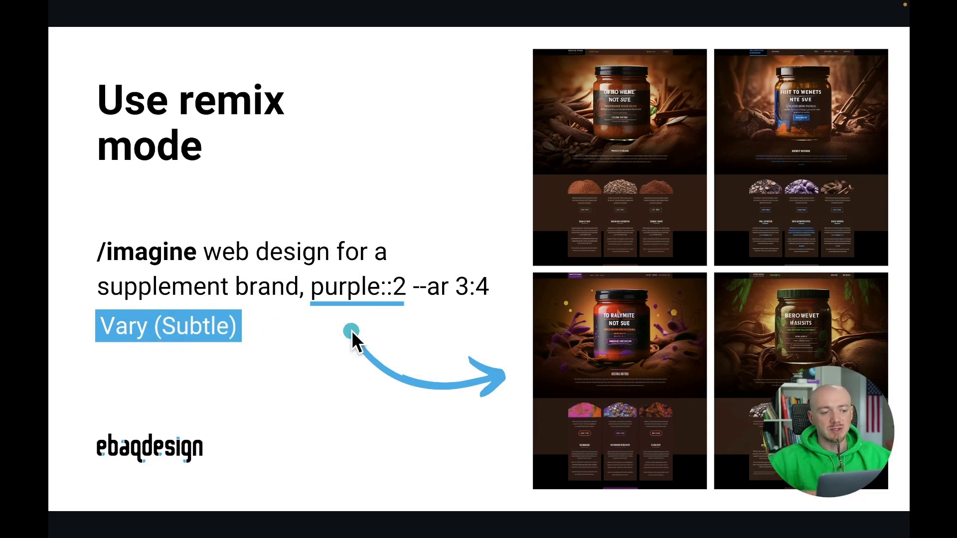
Back in Discord, start '/imagine web design for a supplement brand, purple::2 --R'.
key("super+Tab")
type("/imagine ")
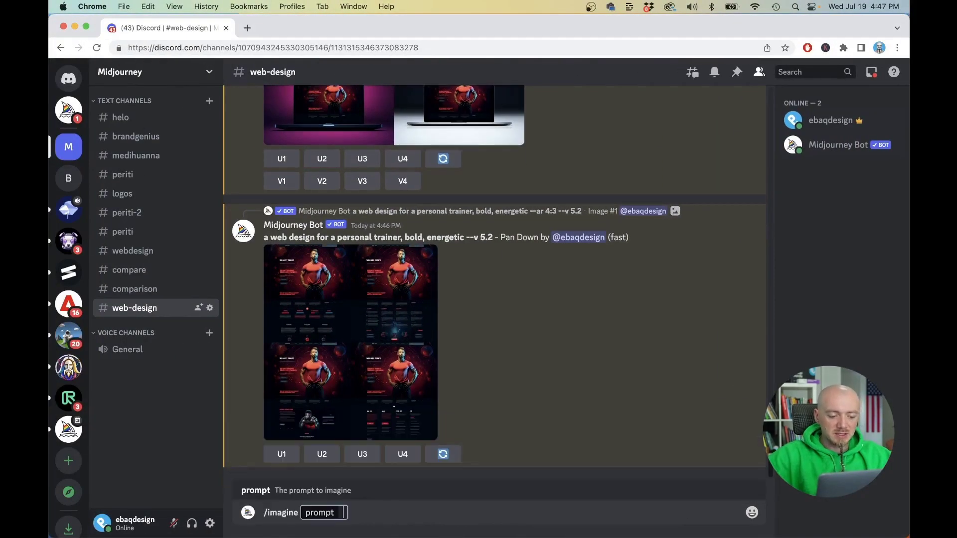
type("web design for a s")
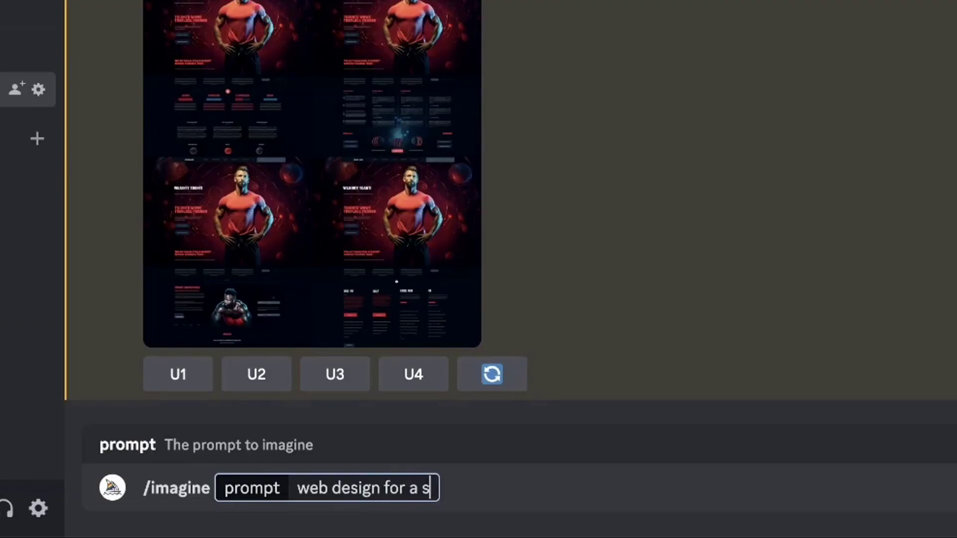
type("upplement")
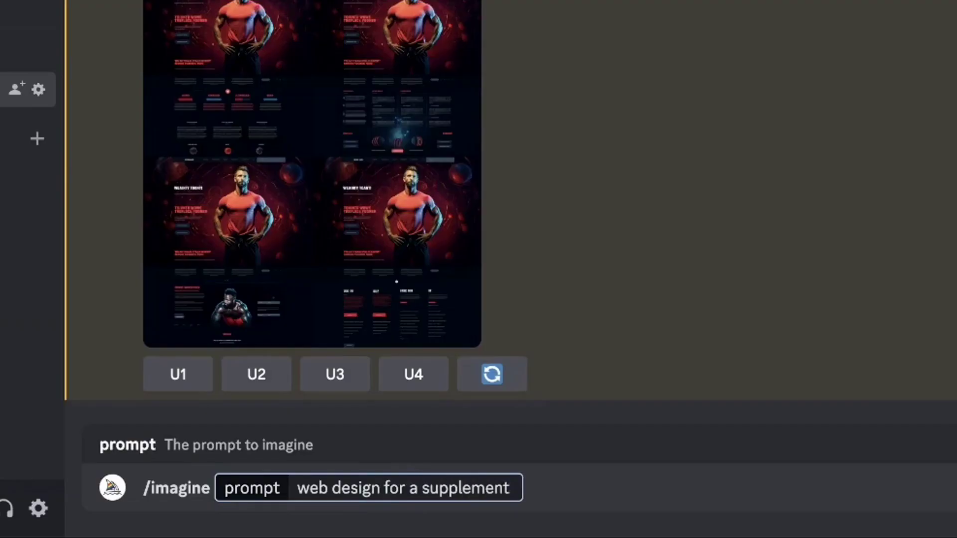
type(" brand, pu")
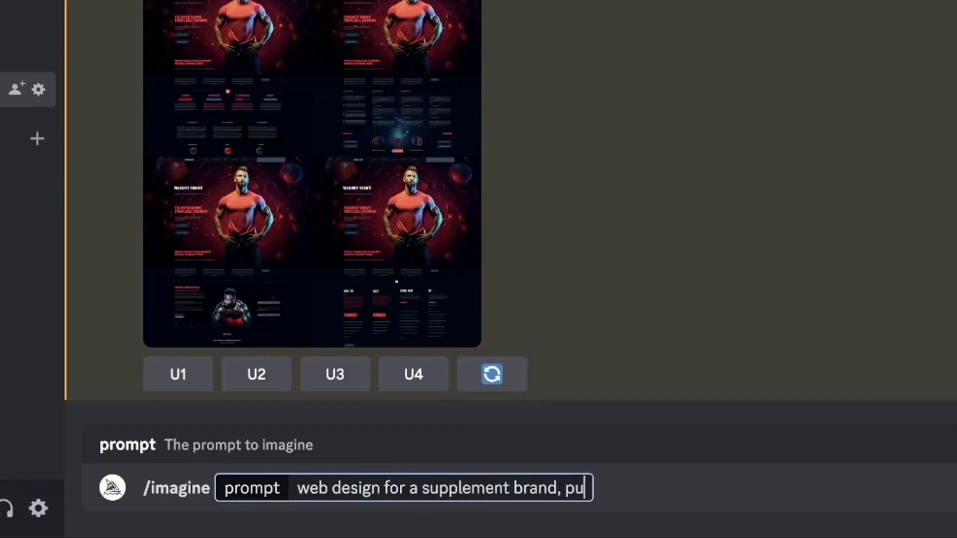
type("rple::")
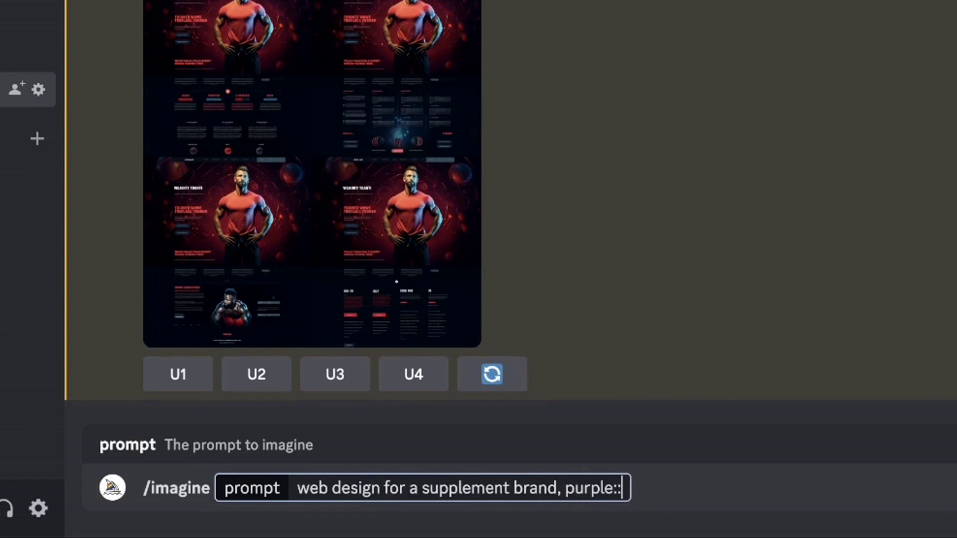
type("2")
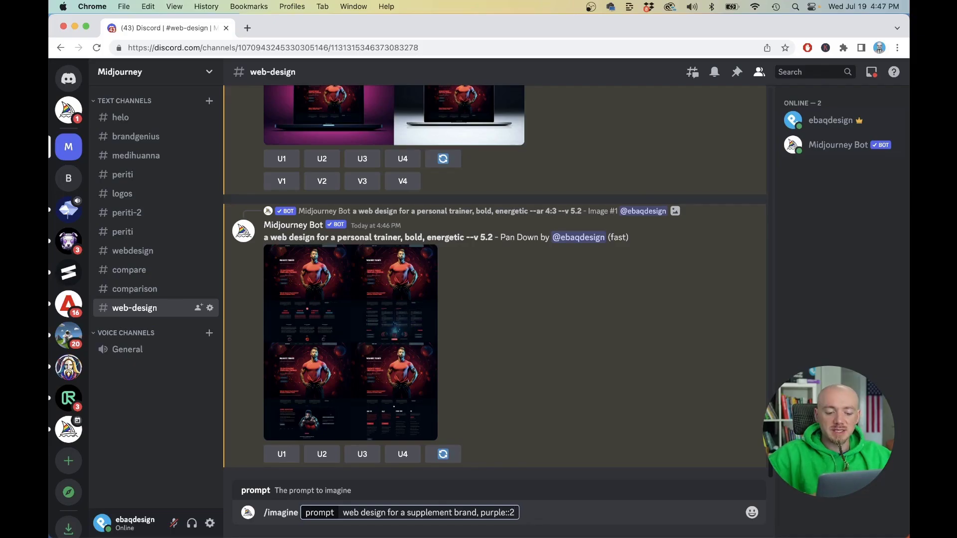
type(" --R")
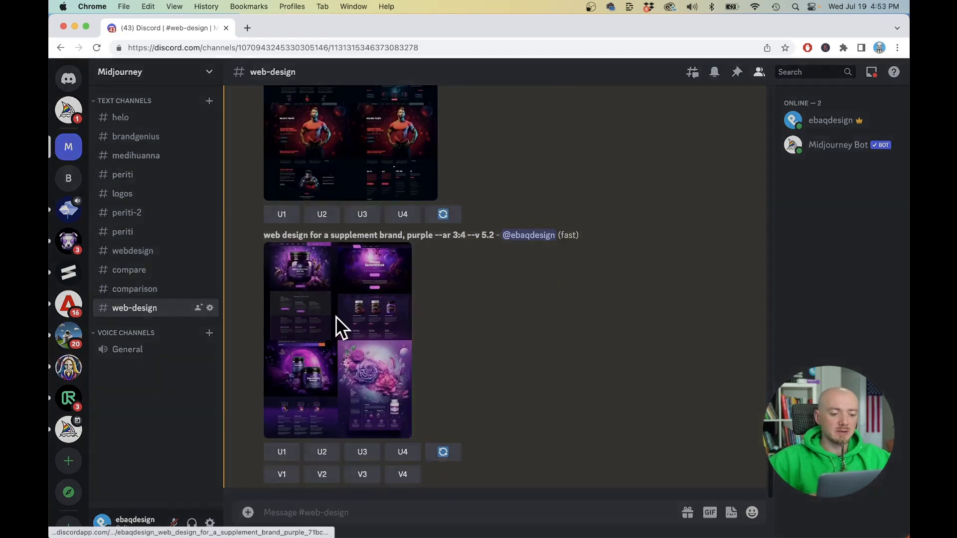
Enlarge the grid of four purple 3:4 supplement-brand web designs for a closer look.
left_click(336, 316)
Upscale supplement design 3 and subtly remix it, replacing 'purple' with 'green::2'.
left_click(645, 301)
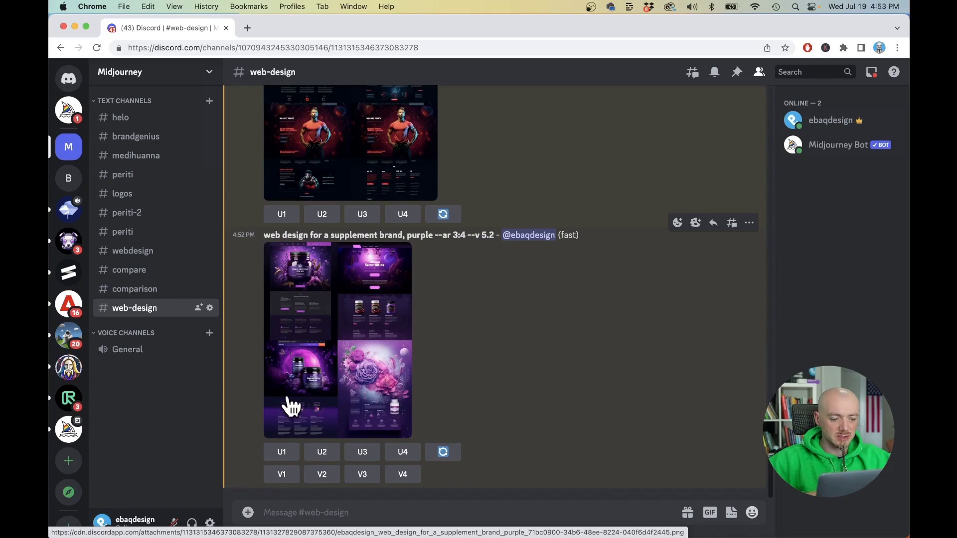
left_click(365, 454)
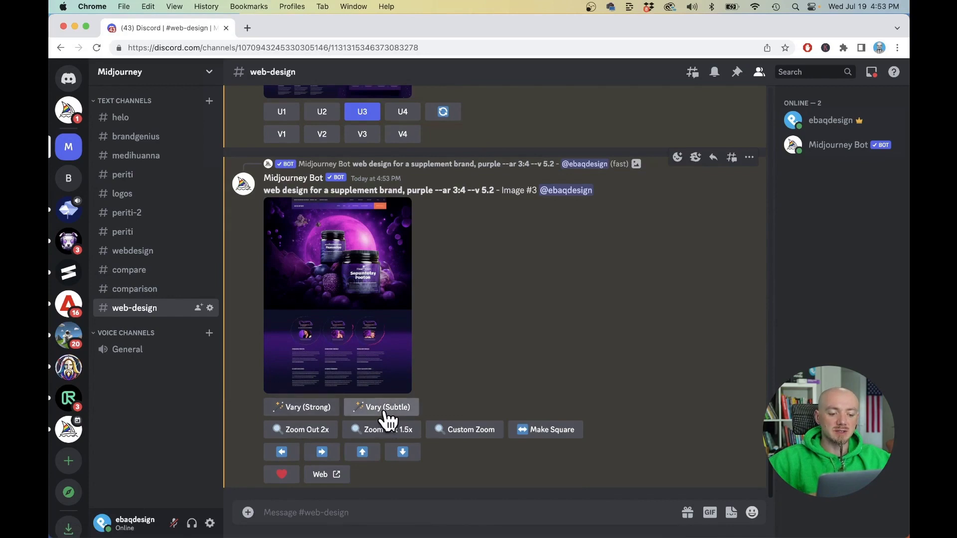
left_click(385, 412)
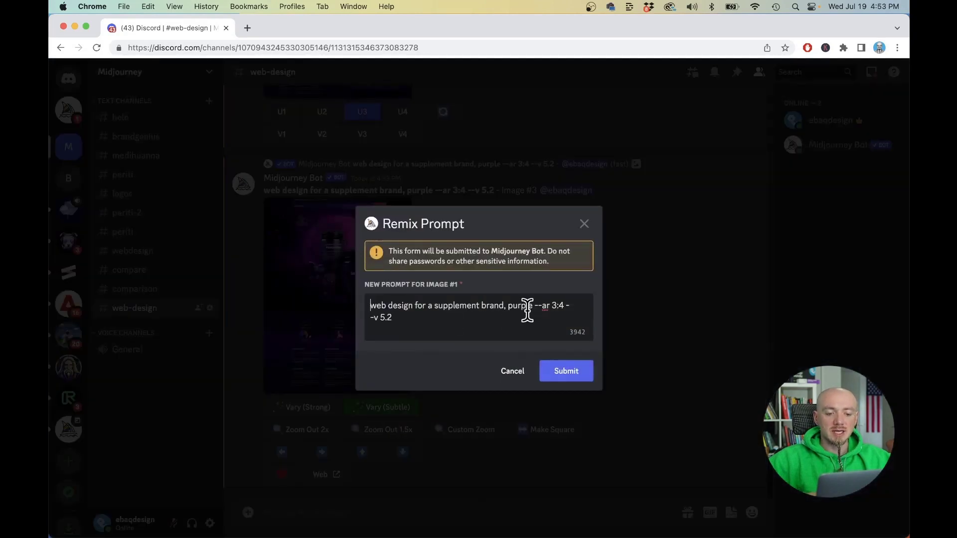
double_click(522, 306)
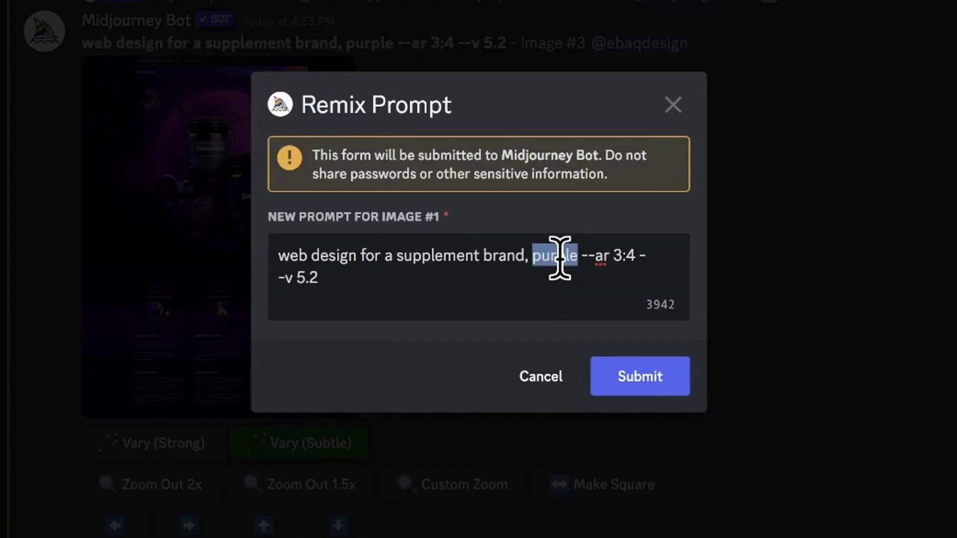
type("green")
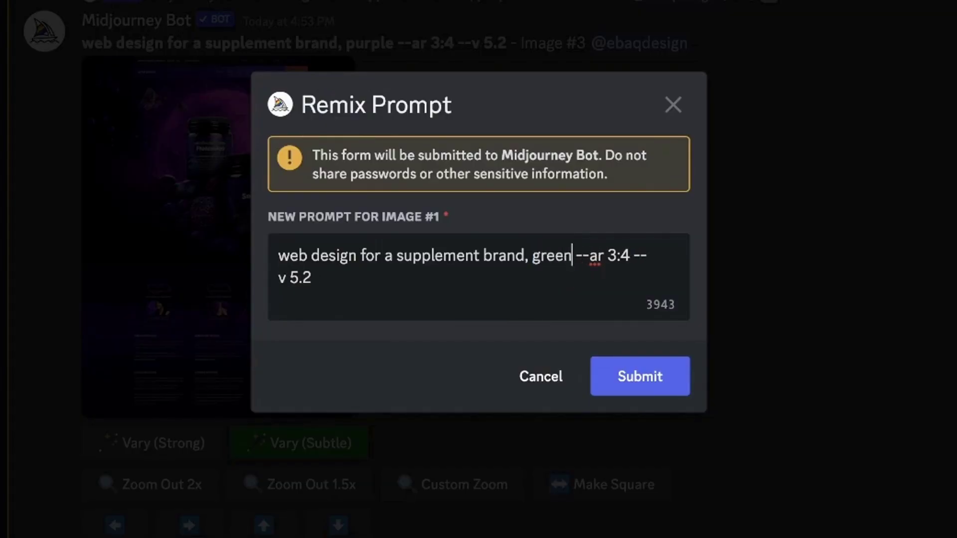
type("::")
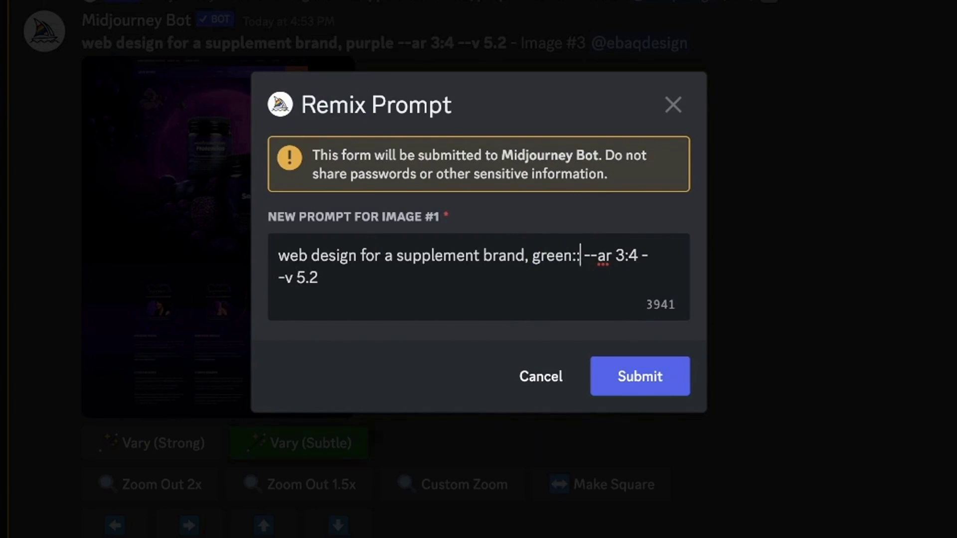
left_click(641, 376)
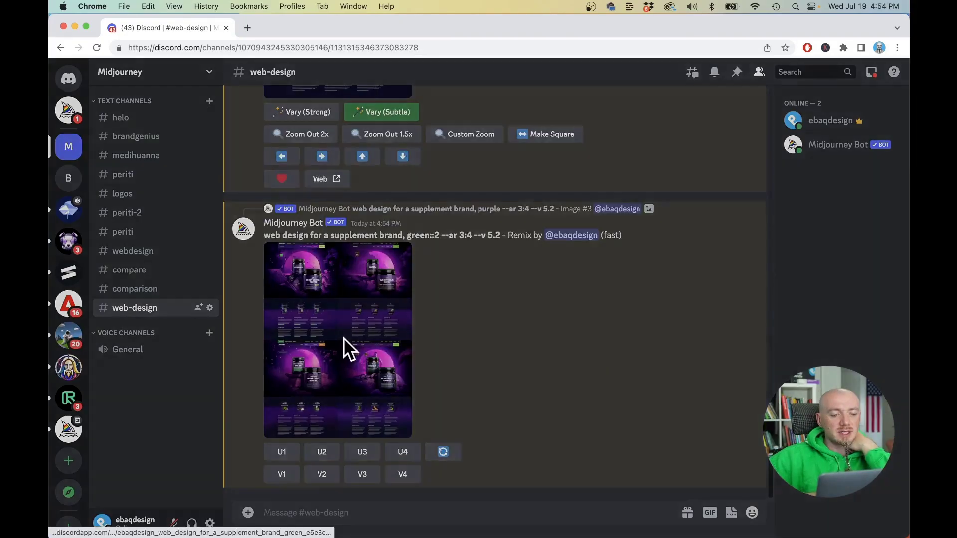
left_click(343, 337)
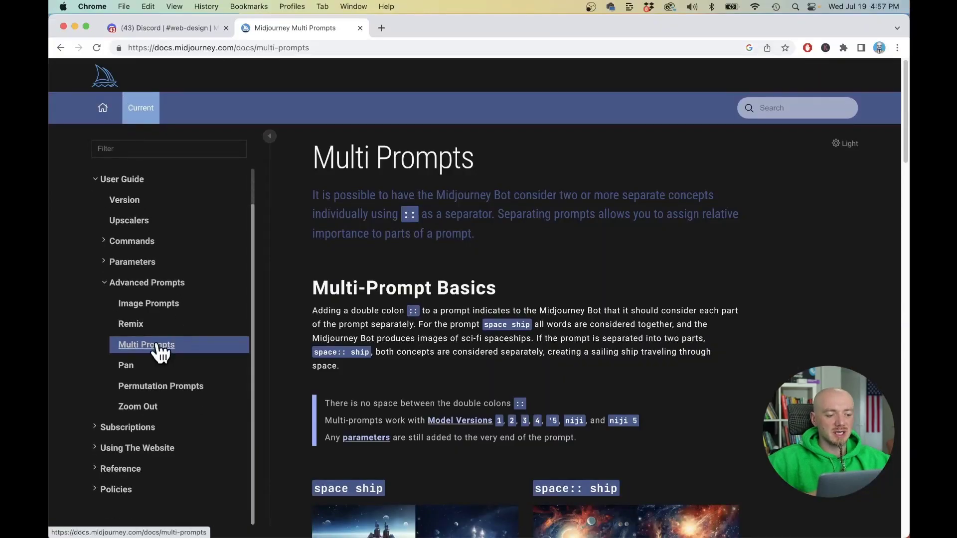
Read through the Multi Prompts docs page, then close it to return to the green remix.
scroll(435, 356, "down", 5)
scroll(434, 355, "down", 20)
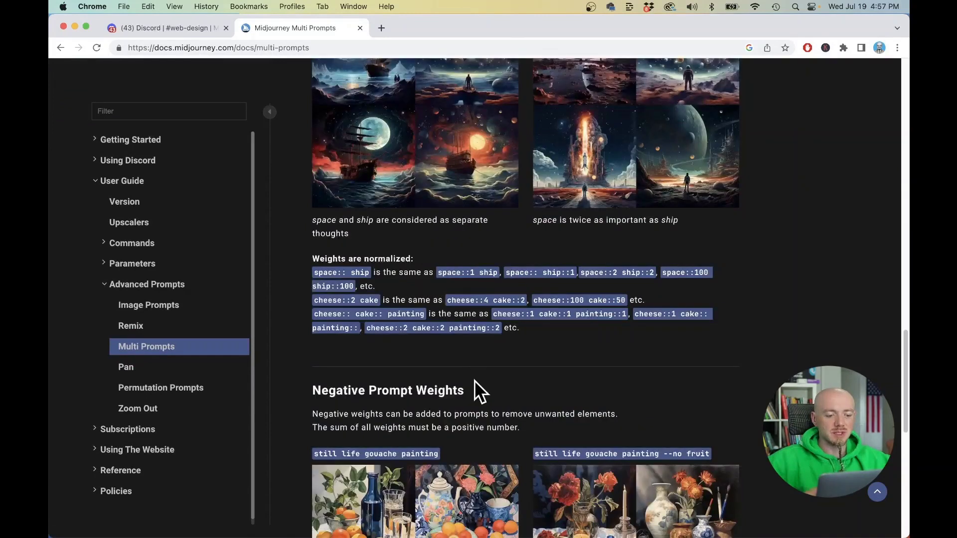
scroll(476, 392, "down", 7)
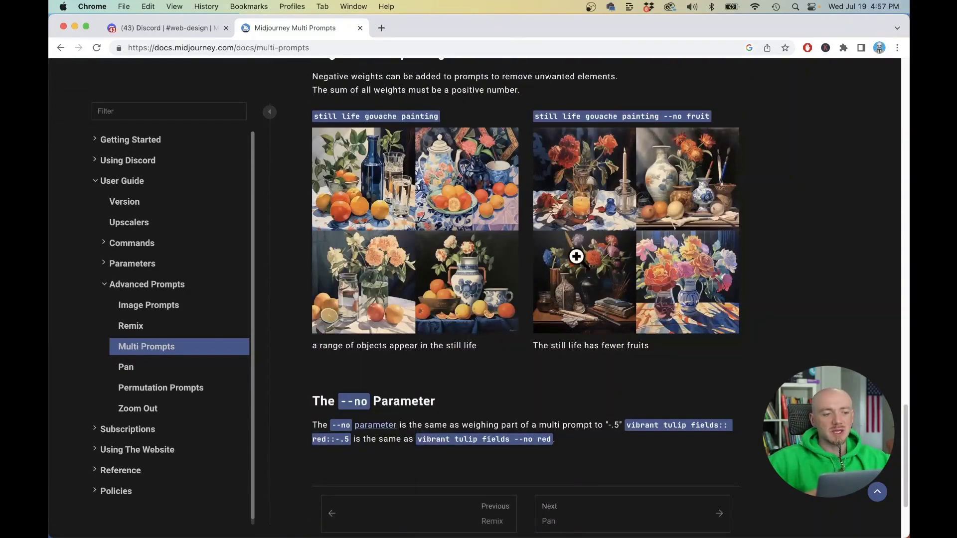
key("super+w")
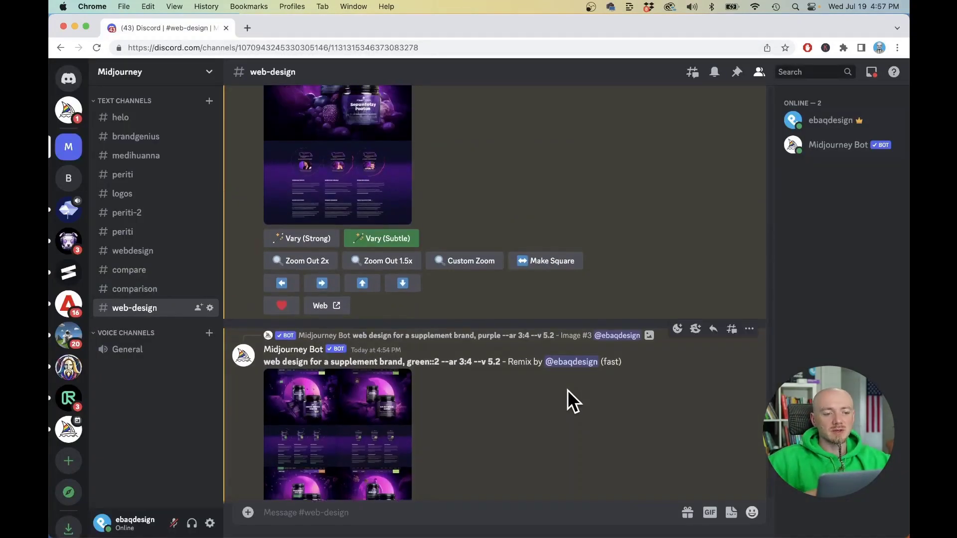